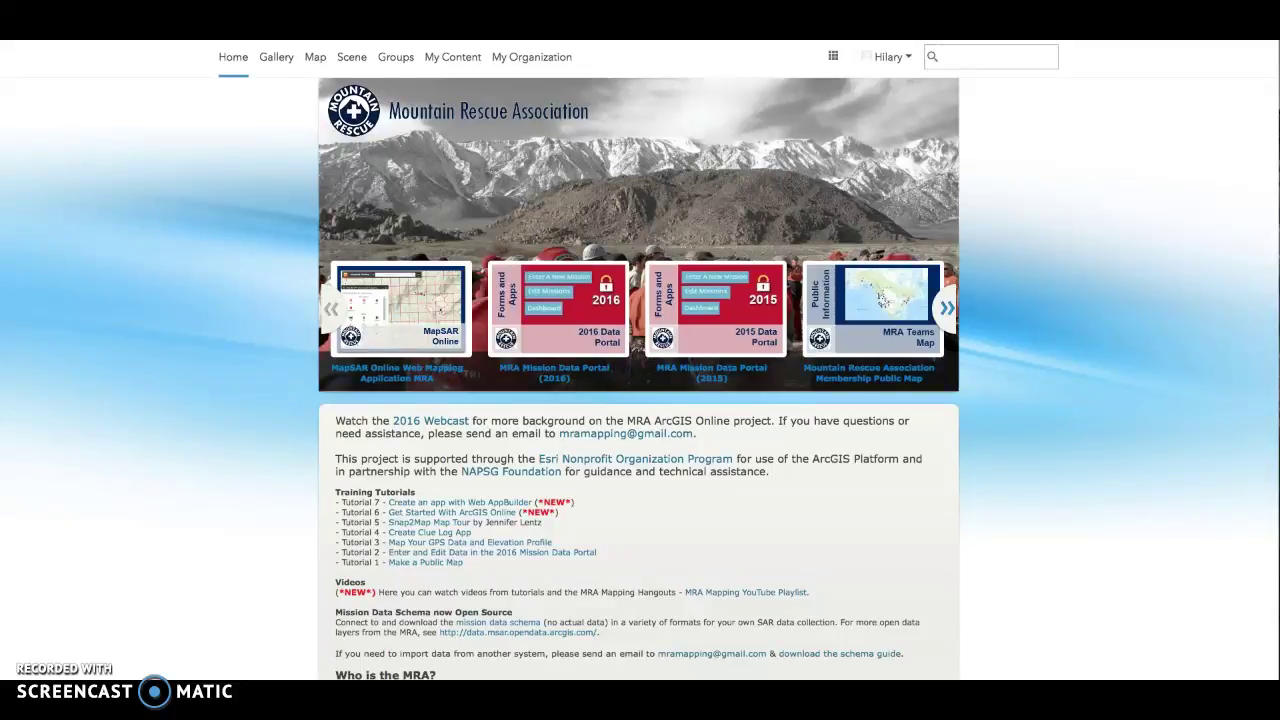
Look through the layers stored in the National Base Data folder of My Content.
left_click(453, 58)
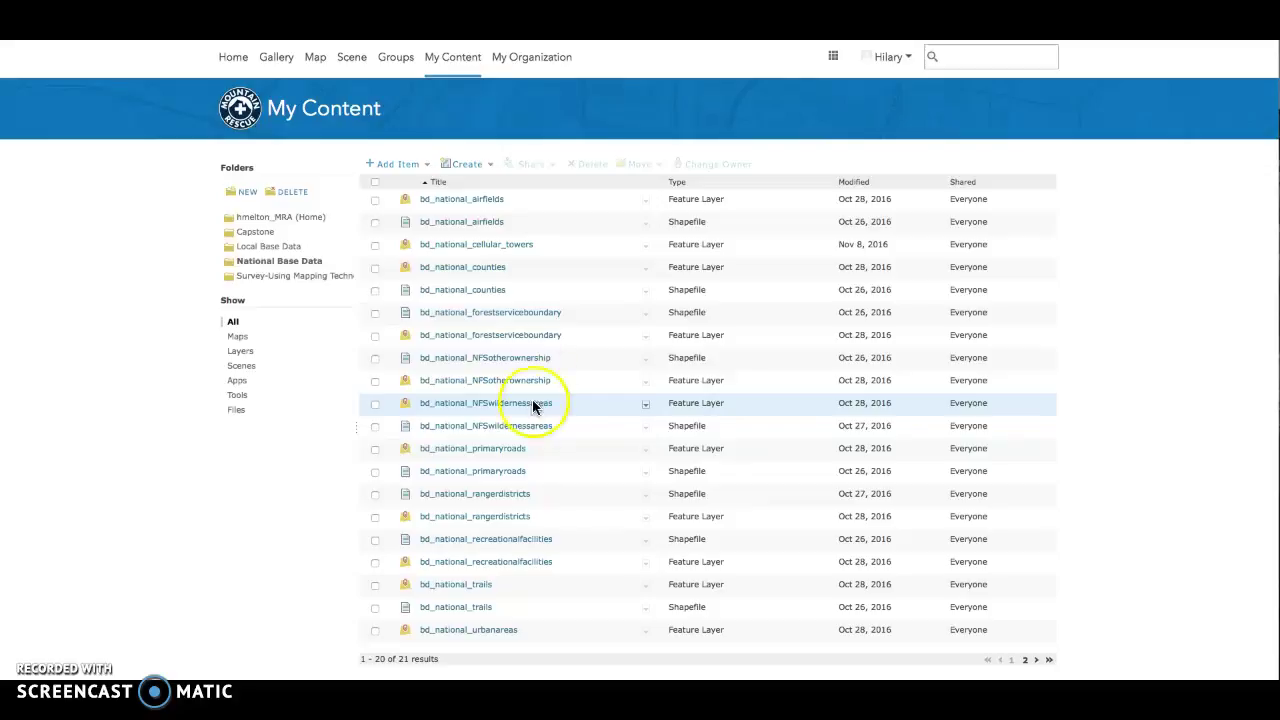
left_click(494, 268)
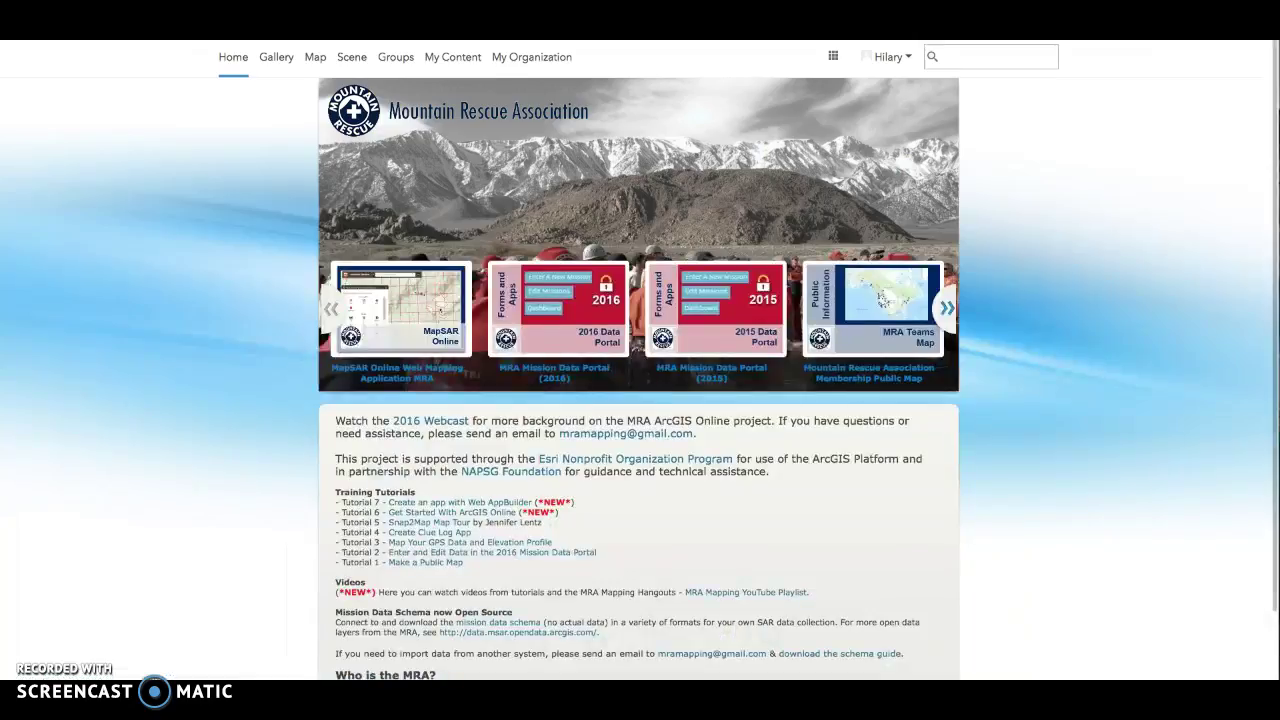
Open a new map, search the organization's layers for "bd", and add the bd_national_counties layer.
left_click(313, 58)
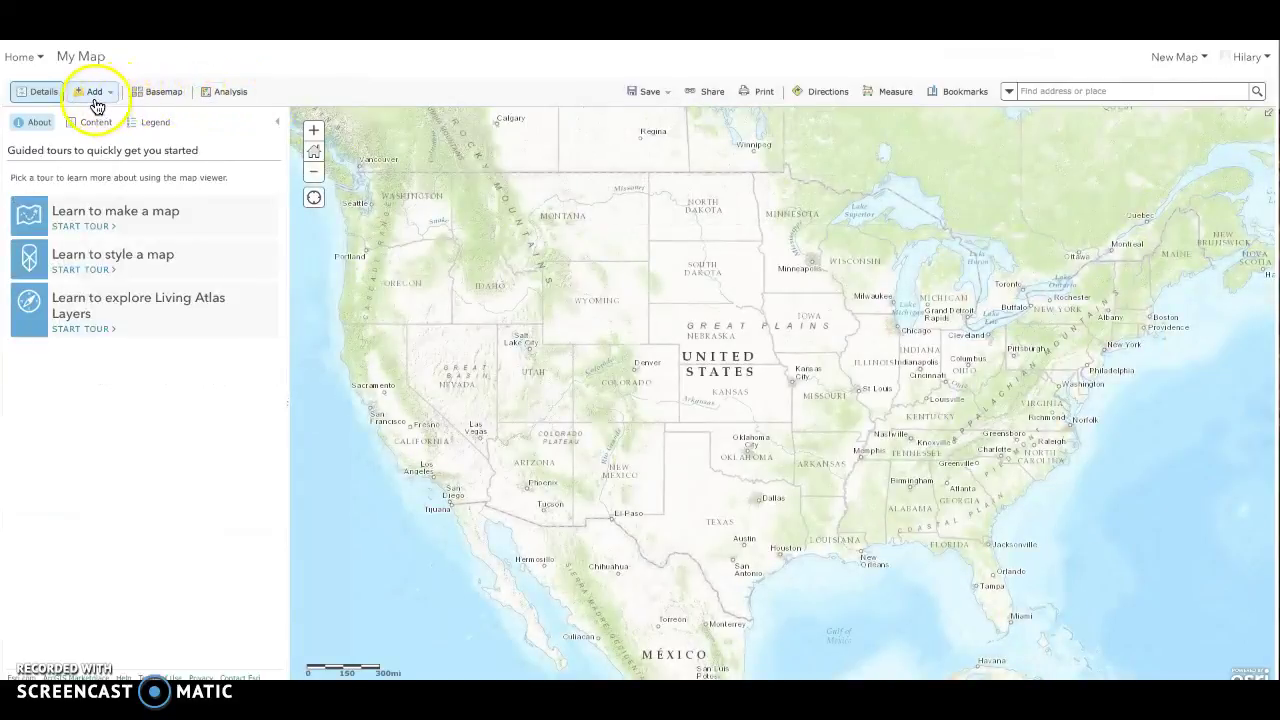
left_click(99, 97)
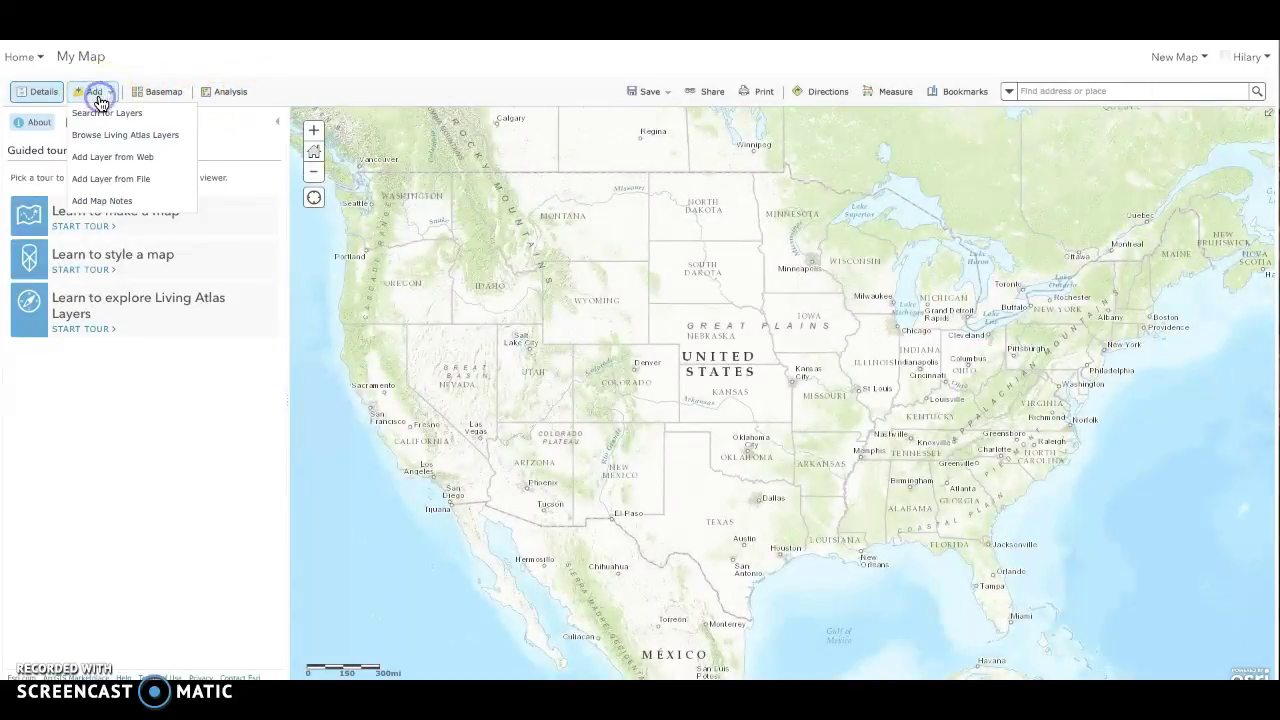
left_click(99, 119)
left_click(90, 141)
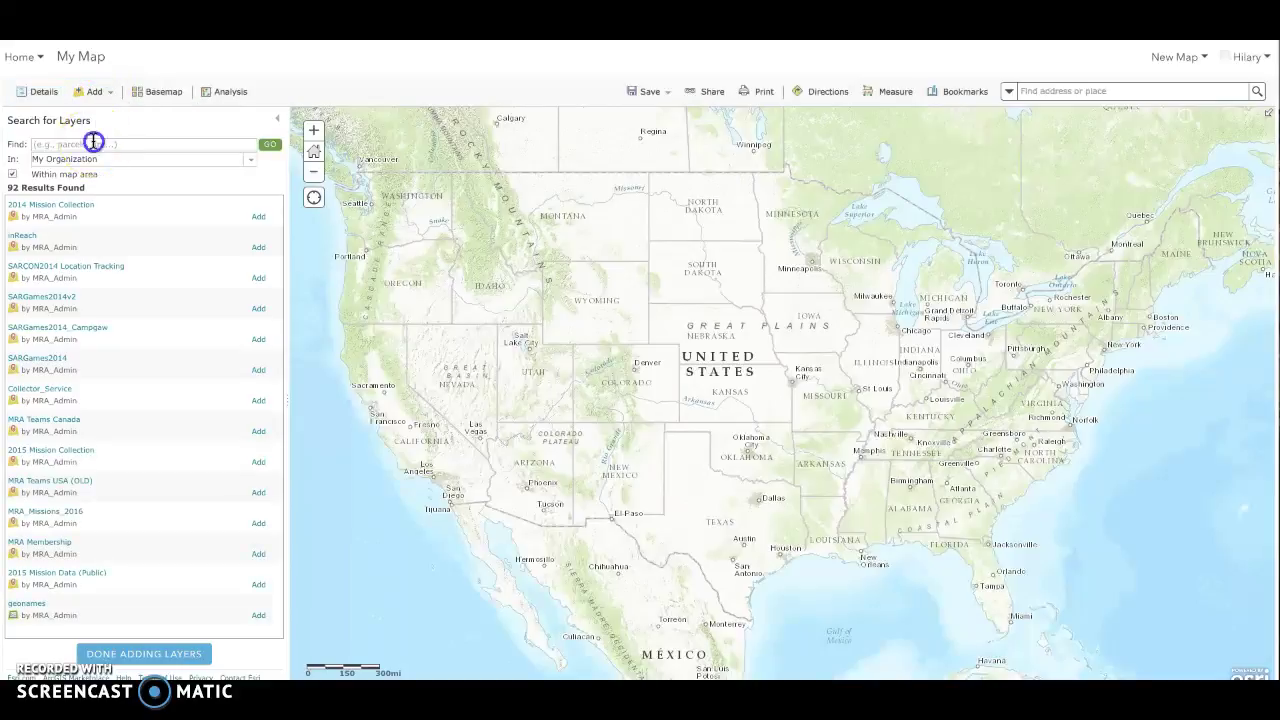
type("bd")
key("Return")
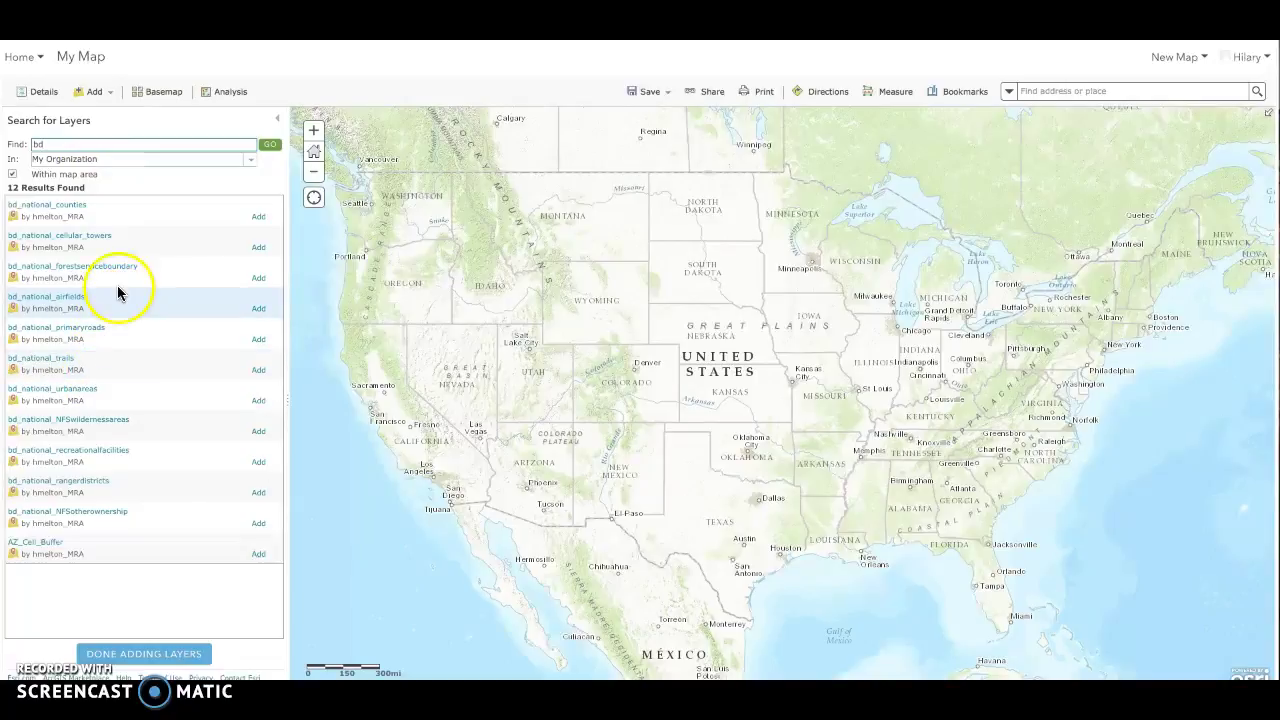
left_click(260, 217)
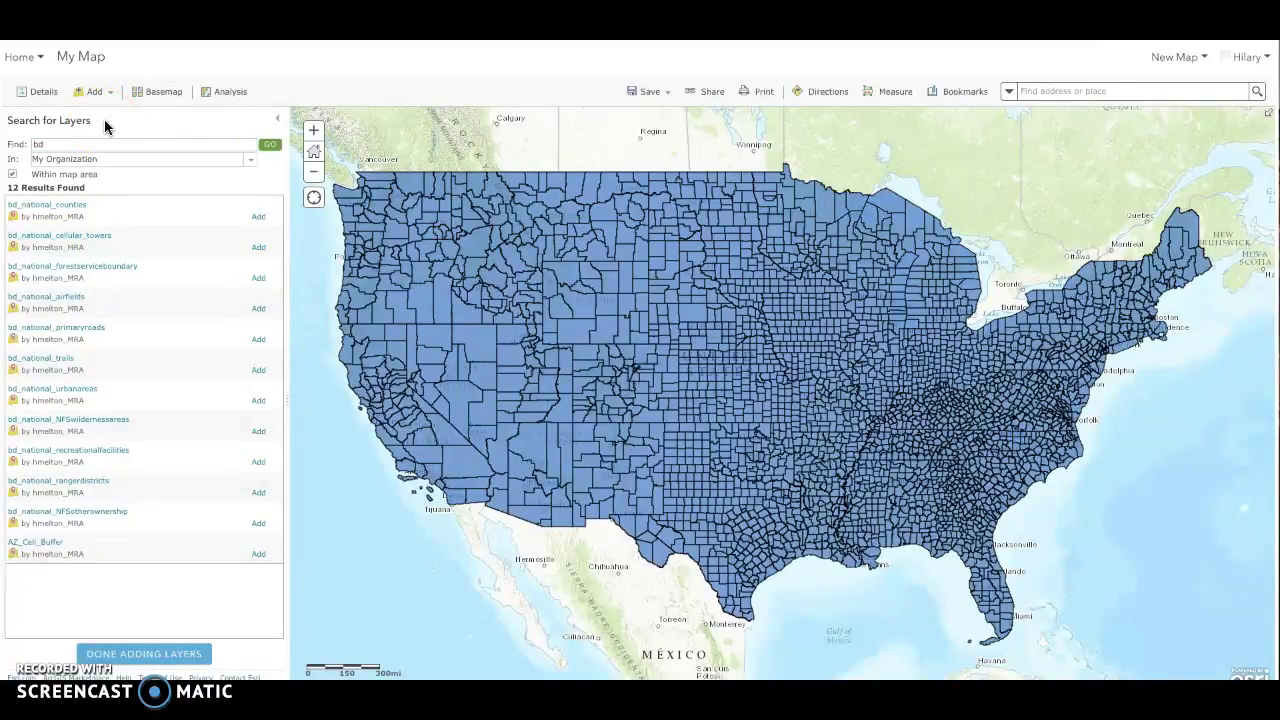
Search ArcGIS Online for "Maryland US Routes" and add the Maryland Road Centerlines - US Routes layer to the map.
left_click(80, 93)
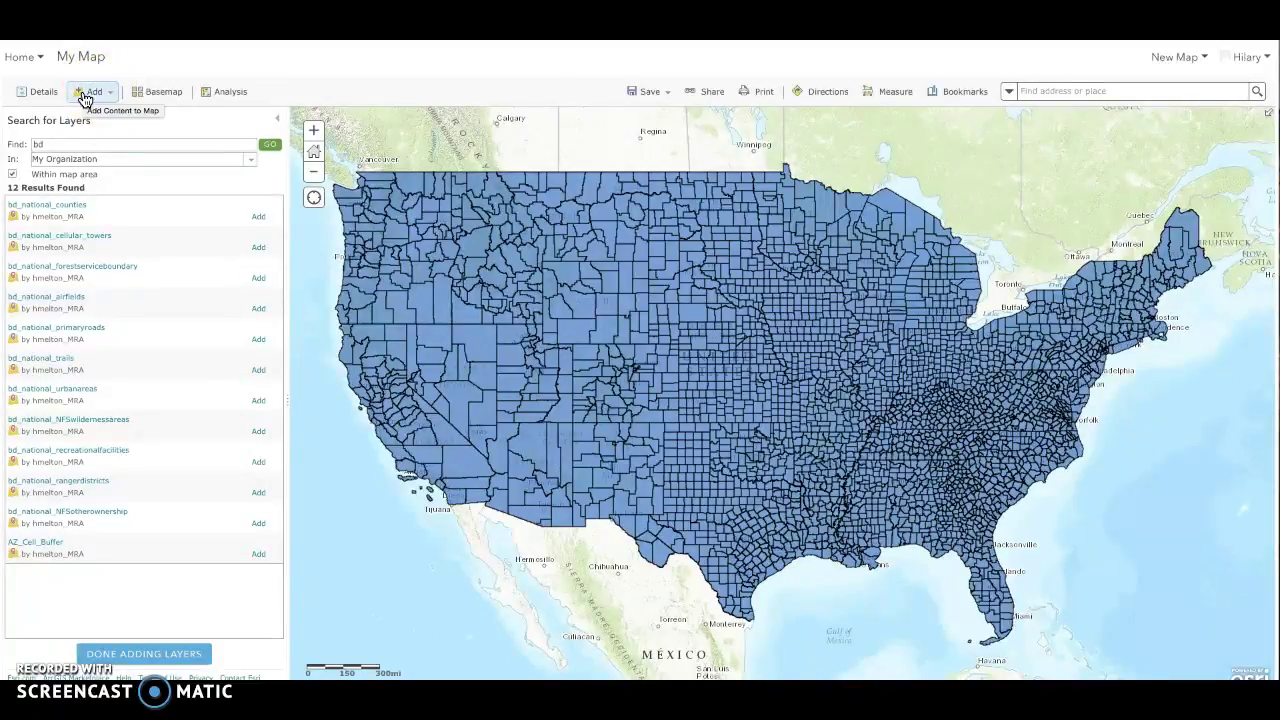
left_click(251, 162)
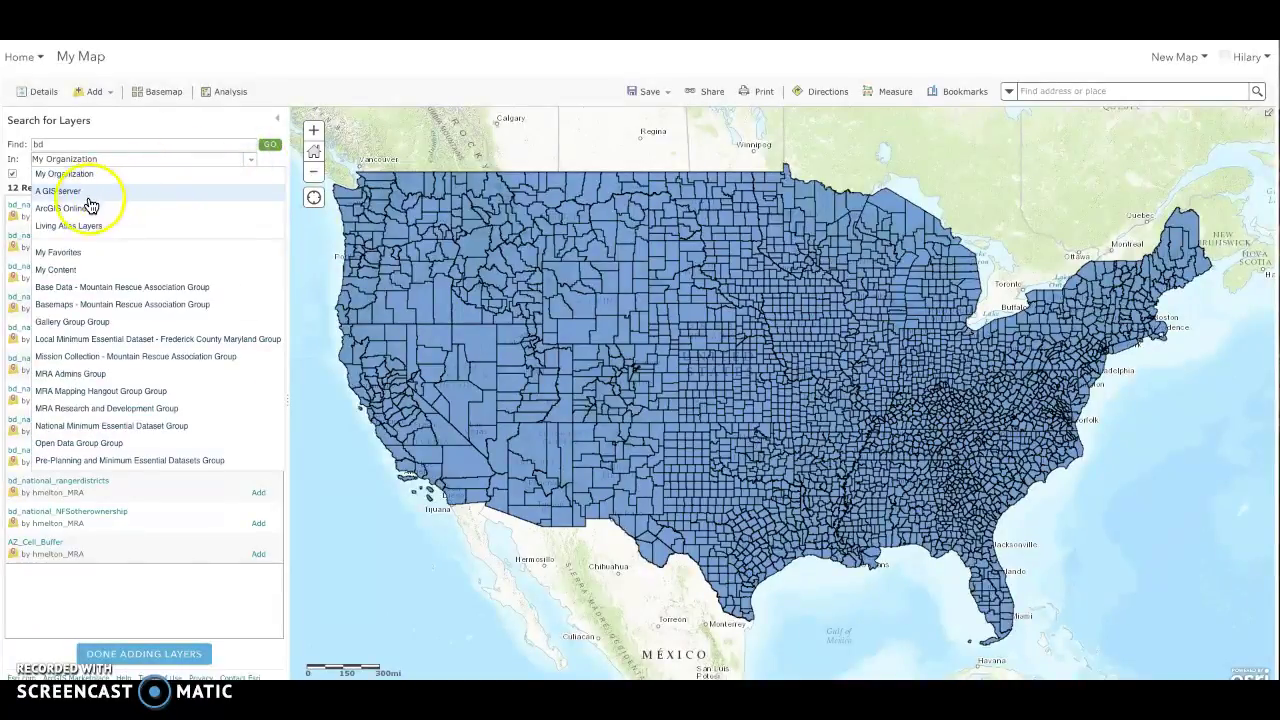
left_click(80, 209)
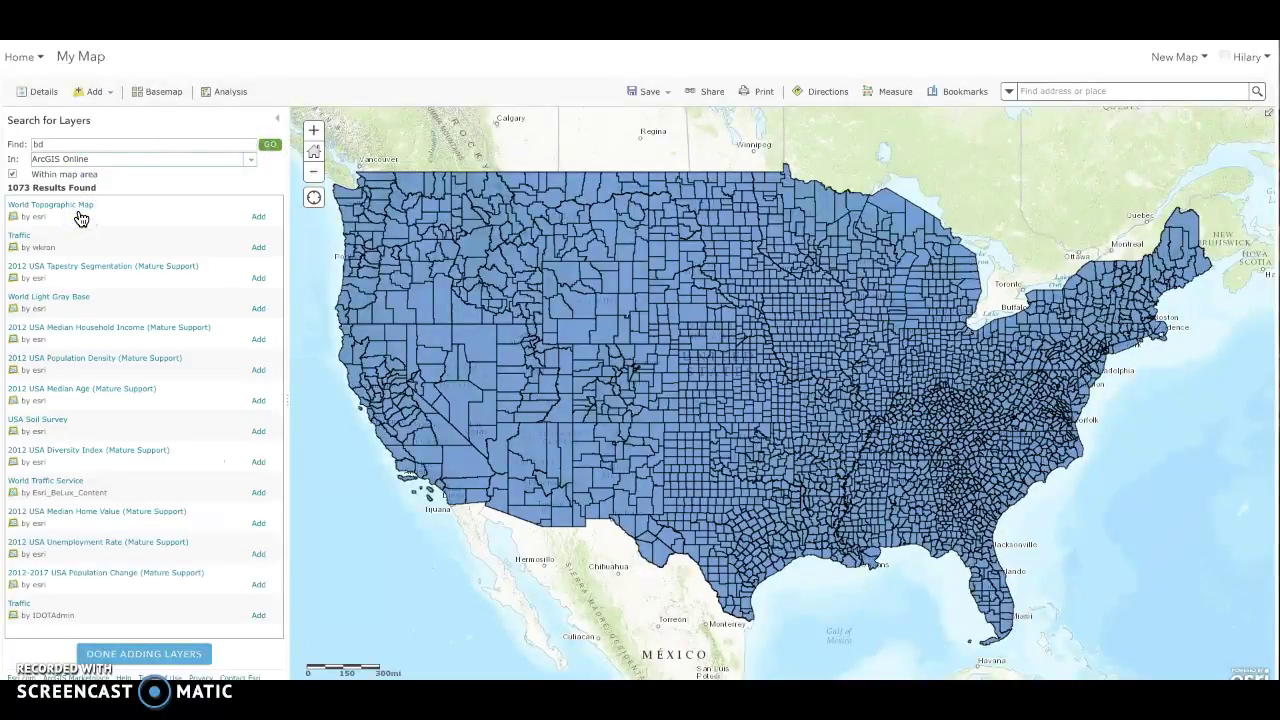
left_click_drag(50, 145, 13, 150)
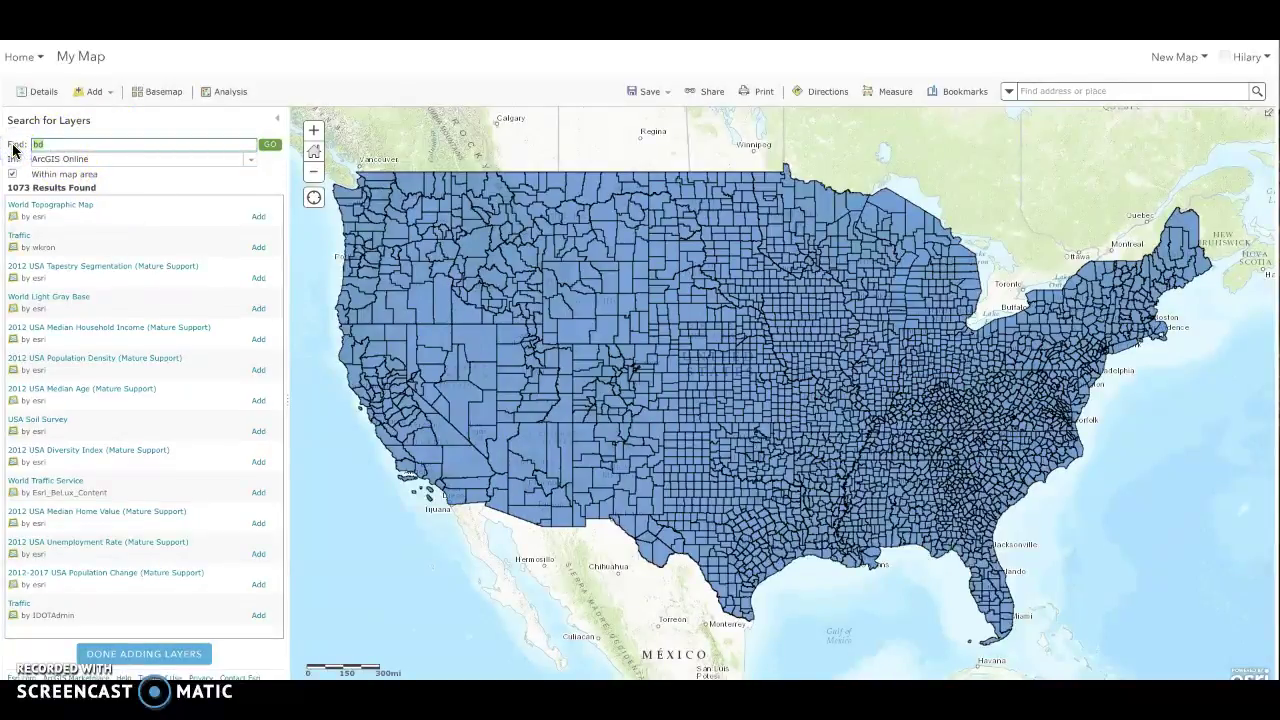
type("Maryland US Routes")
key("Return")
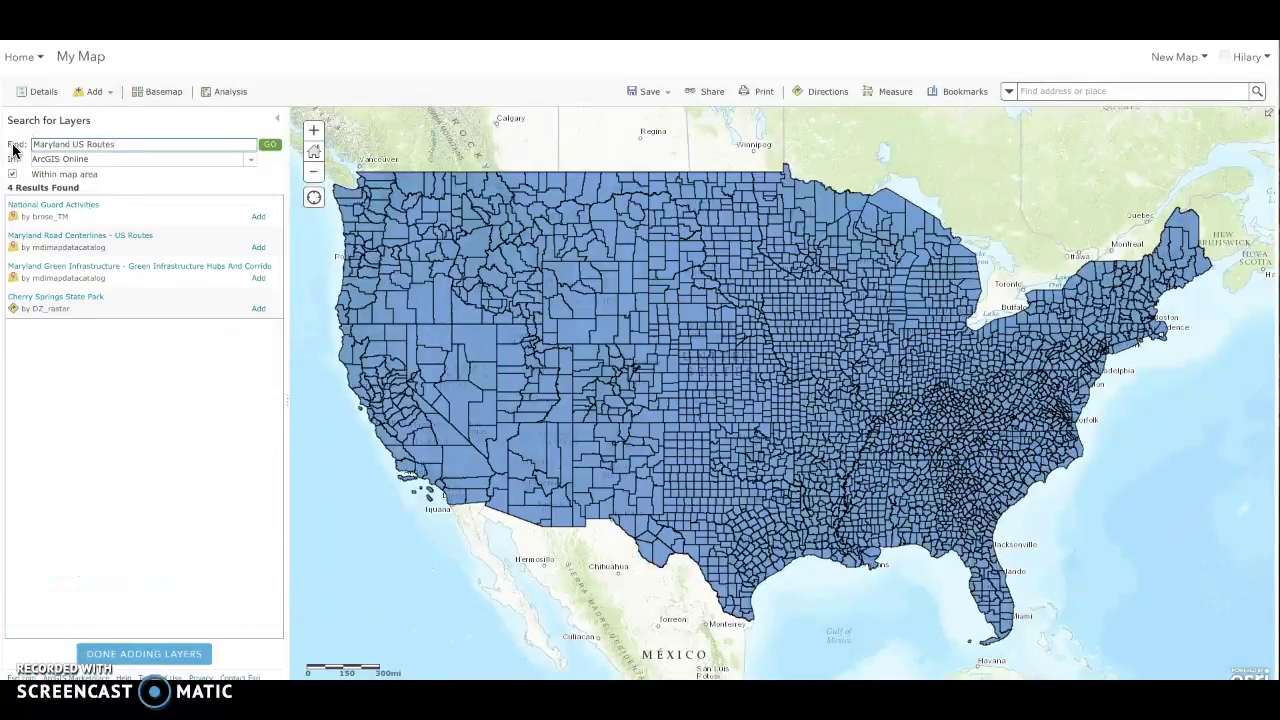
left_click(259, 250)
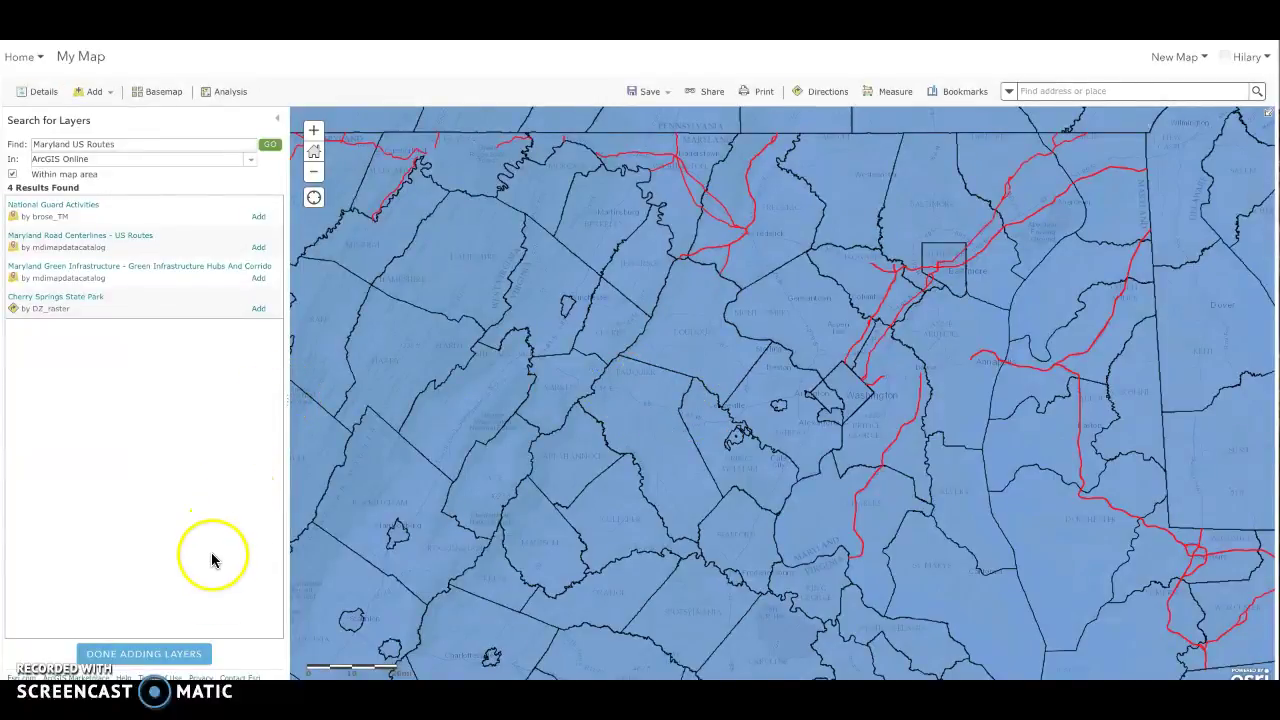
left_click(177, 655)
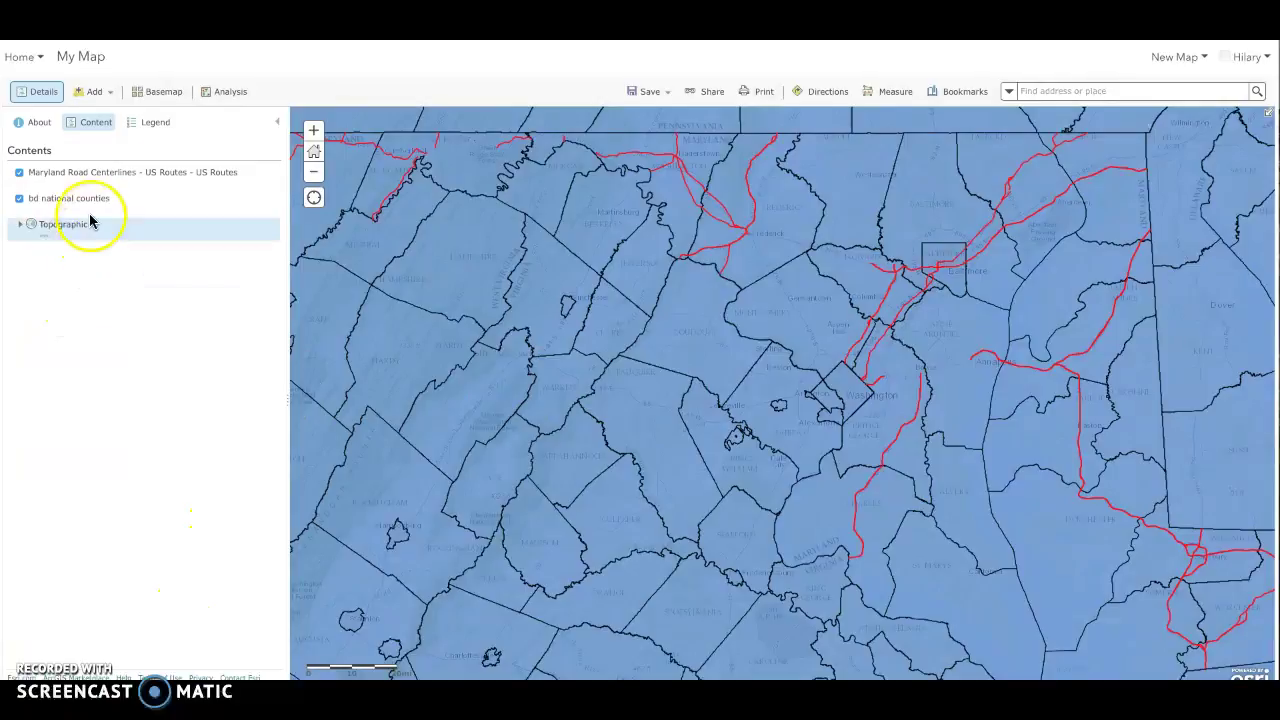
Change the bd national counties layer's style to no fill colour, keeping only the county outlines.
mouse_move(68, 210)
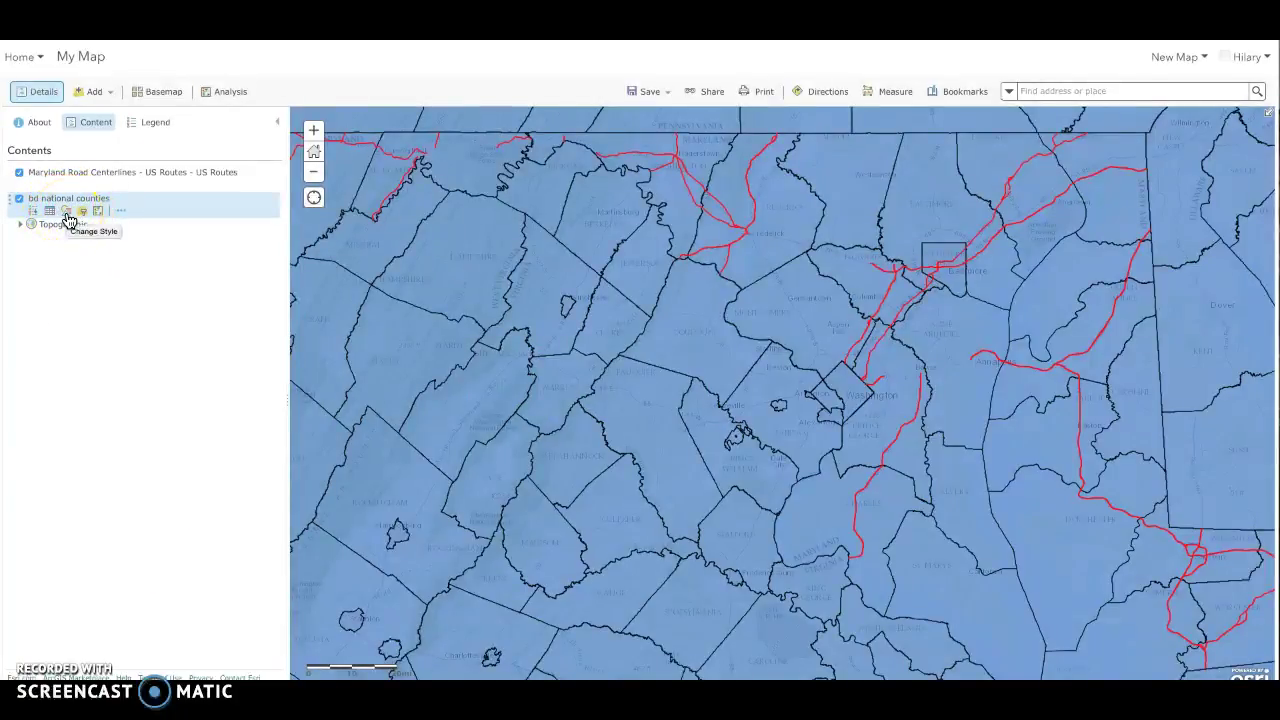
left_click(68, 218)
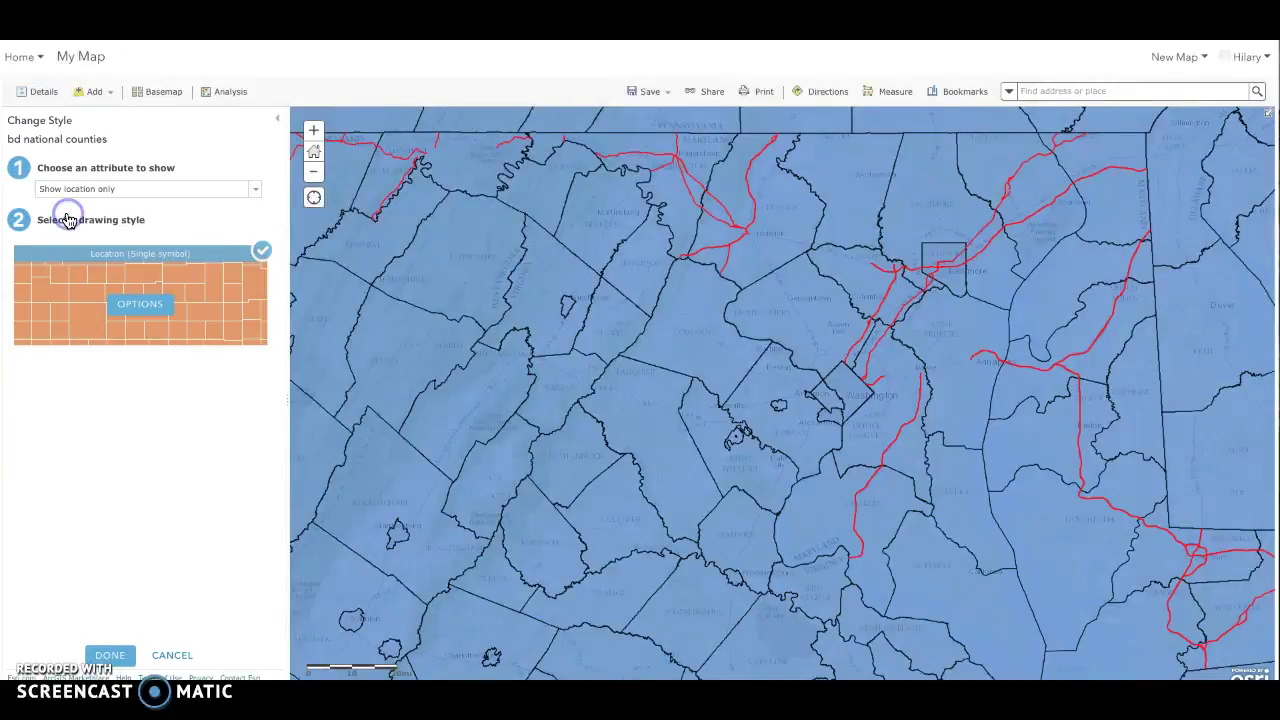
left_click(139, 306)
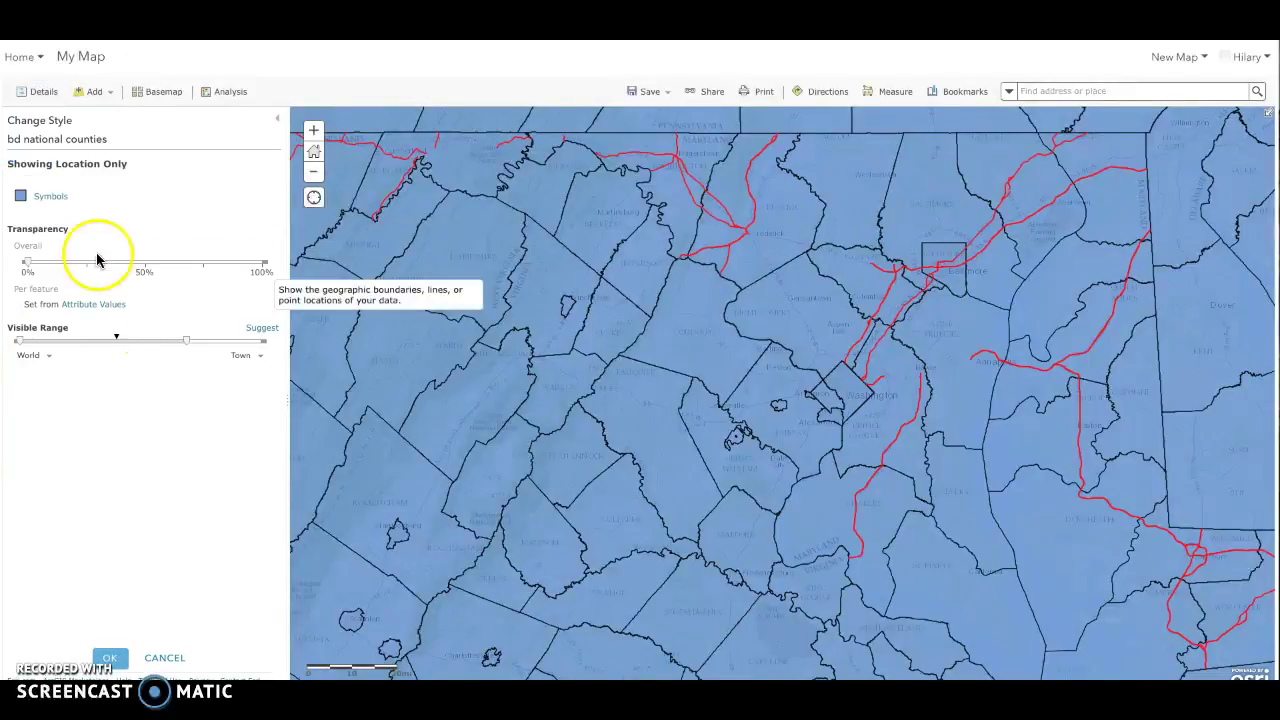
left_click(54, 204)
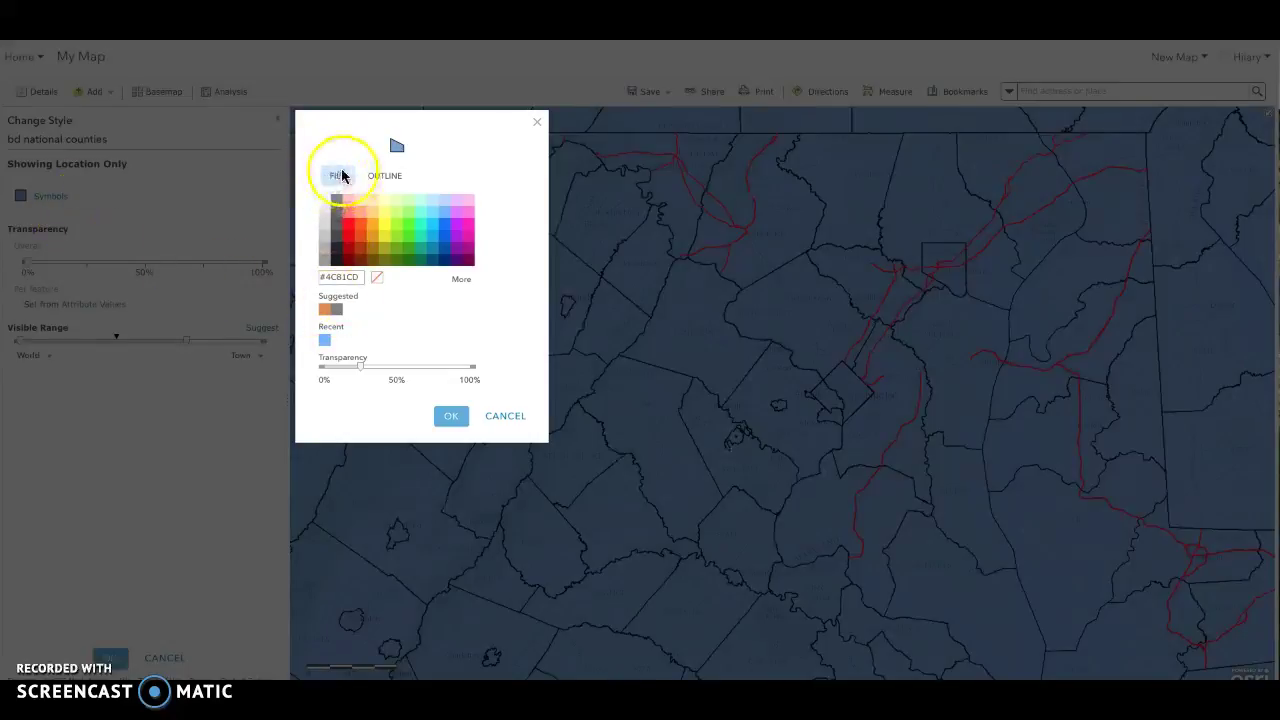
left_click(378, 280)
left_click(451, 418)
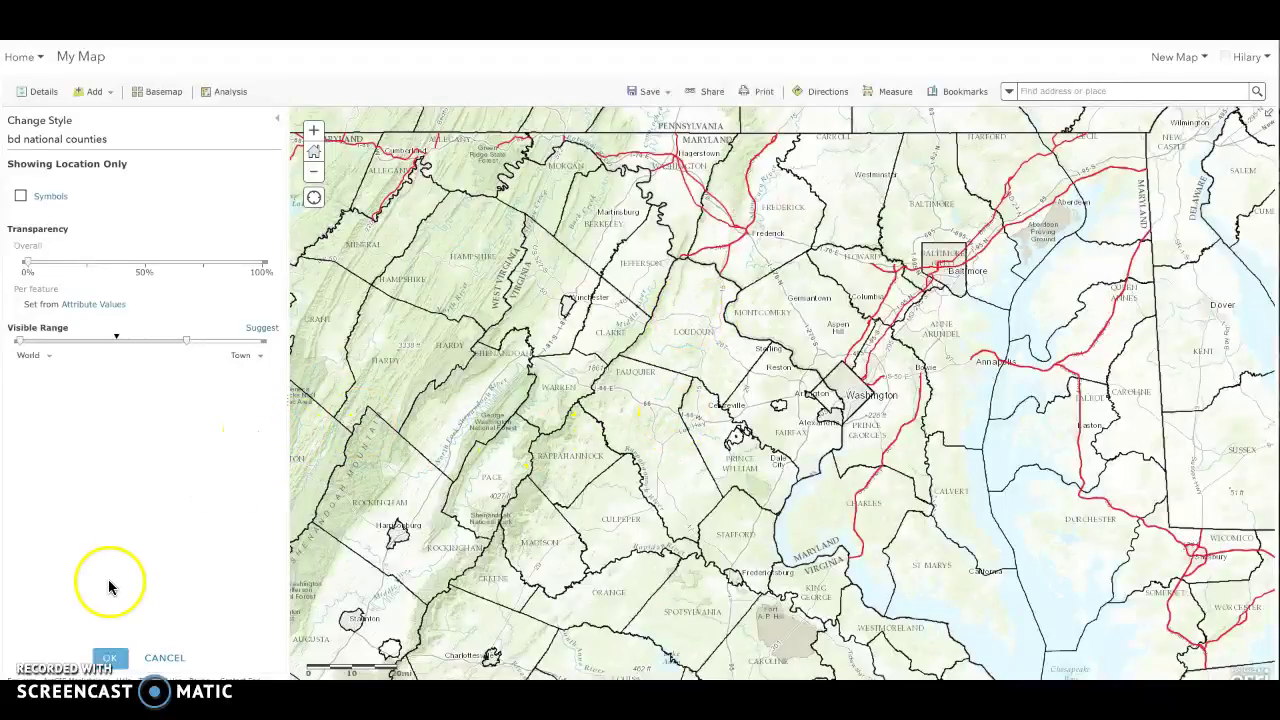
left_click(110, 658)
left_click(110, 655)
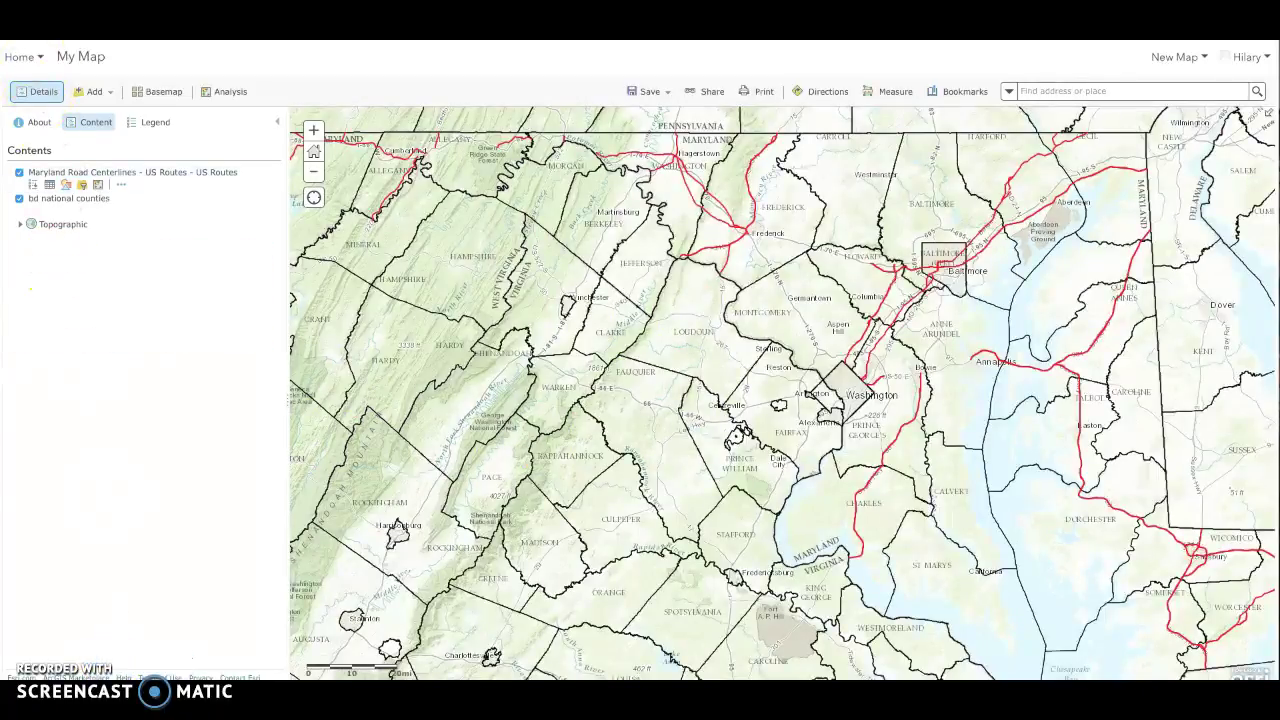
Switch to the MD iMAP data portal and copy the source link of the Maryland Local Transit - Frederick County TransIT Routes dataset.
left_click(591, 63)
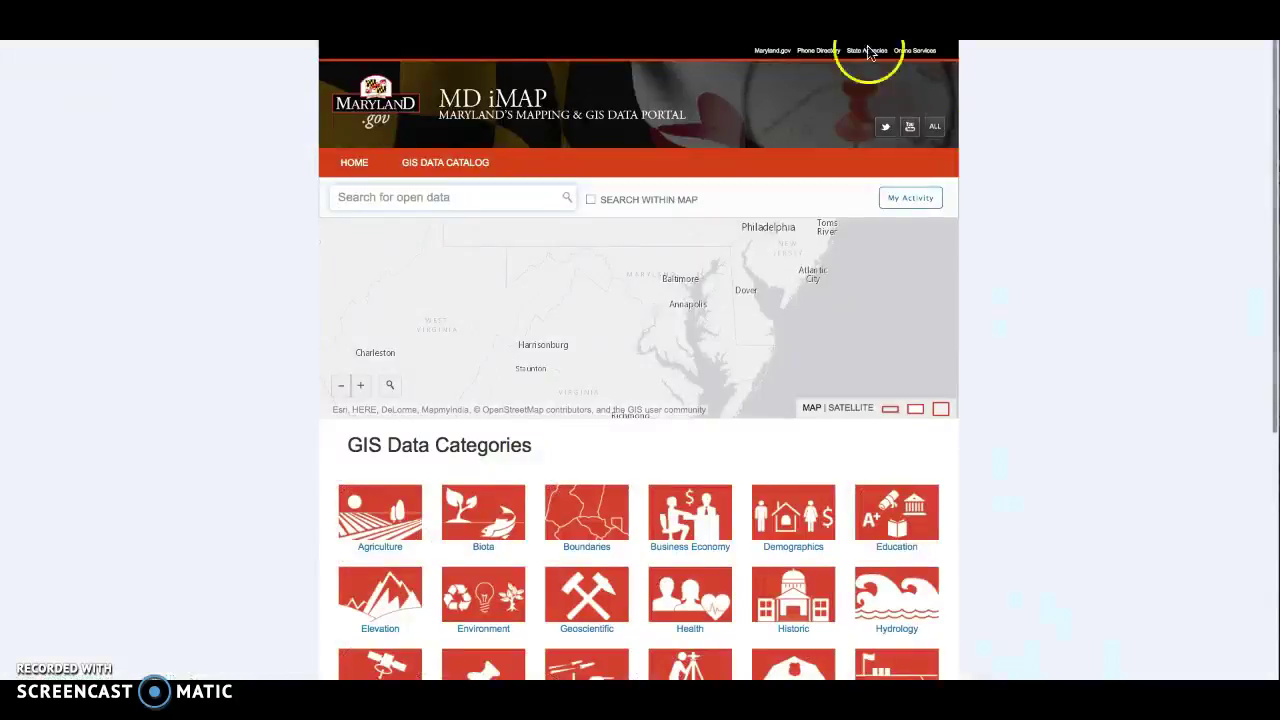
scroll(1045, 212, "down", 4)
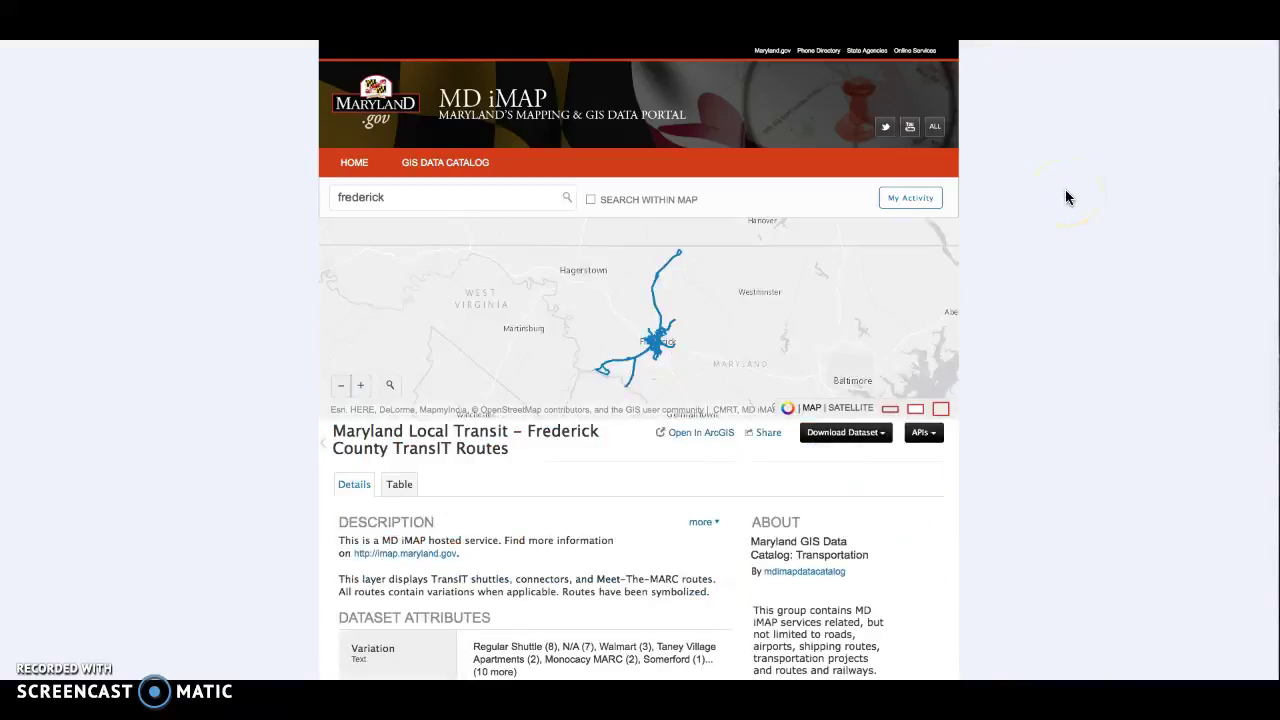
left_click(1058, 268)
scroll(1058, 271, "down", 5)
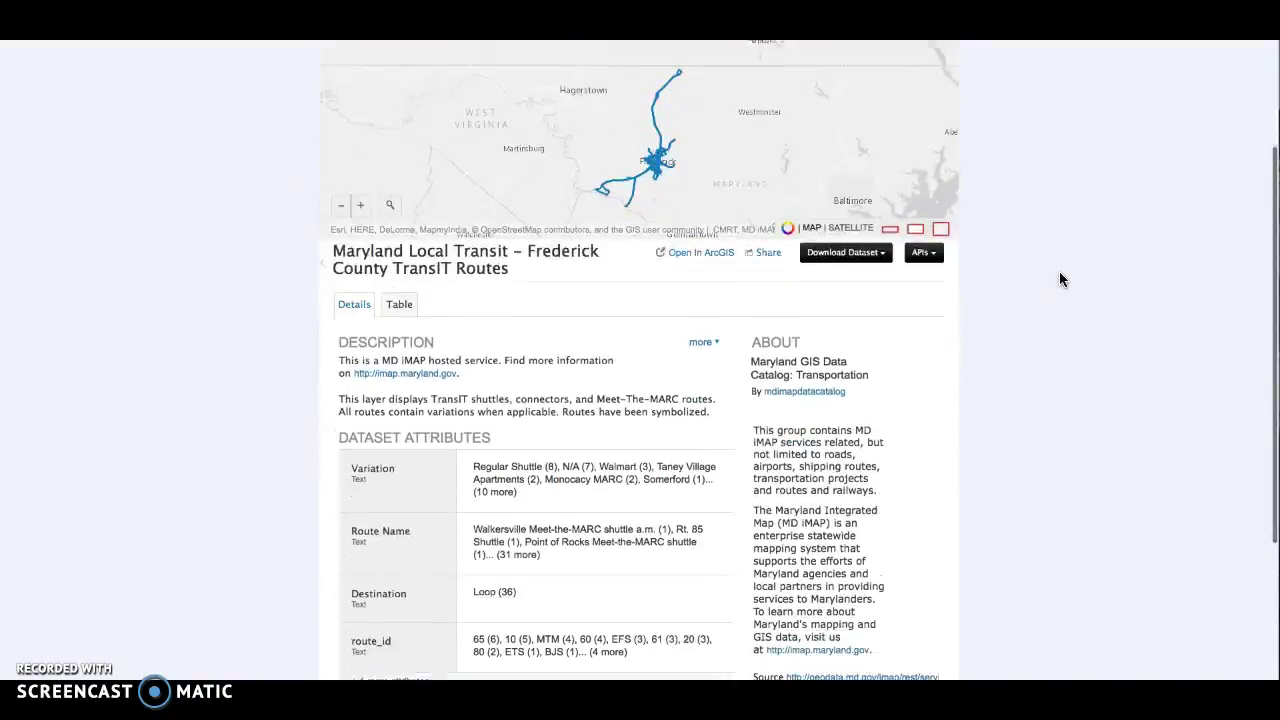
left_click(893, 440)
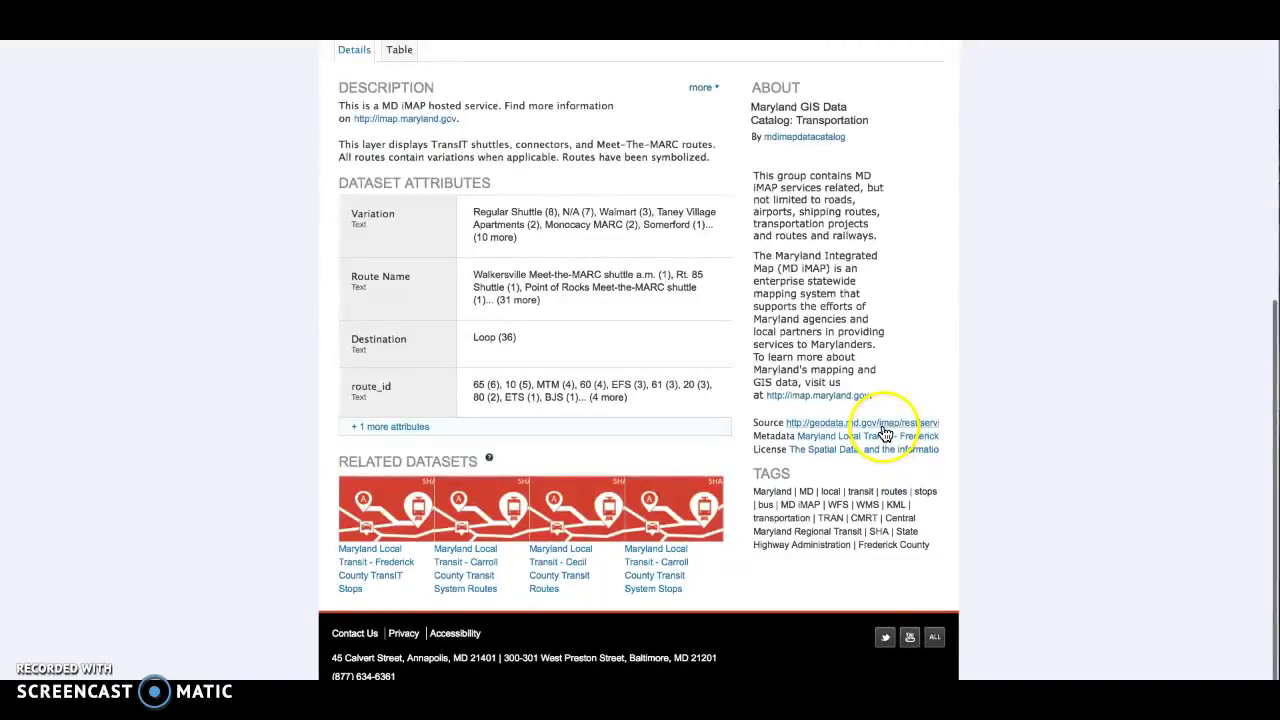
right_click(884, 425)
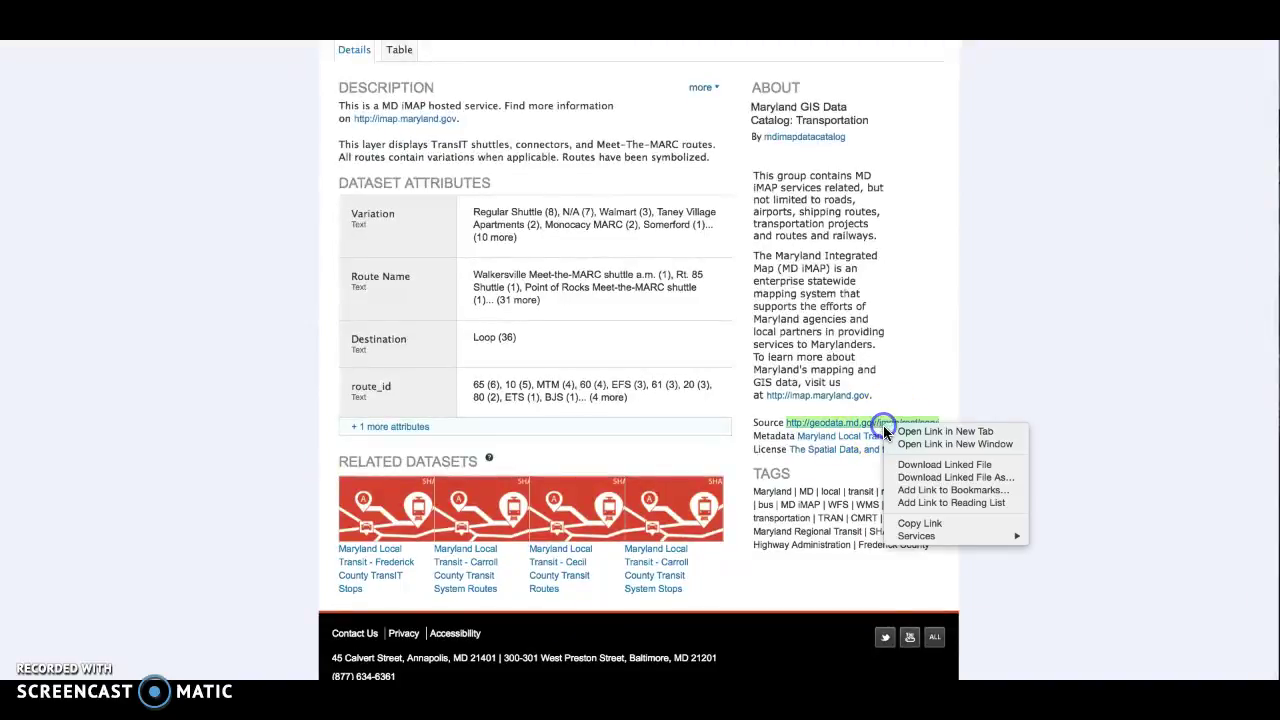
left_click(918, 522)
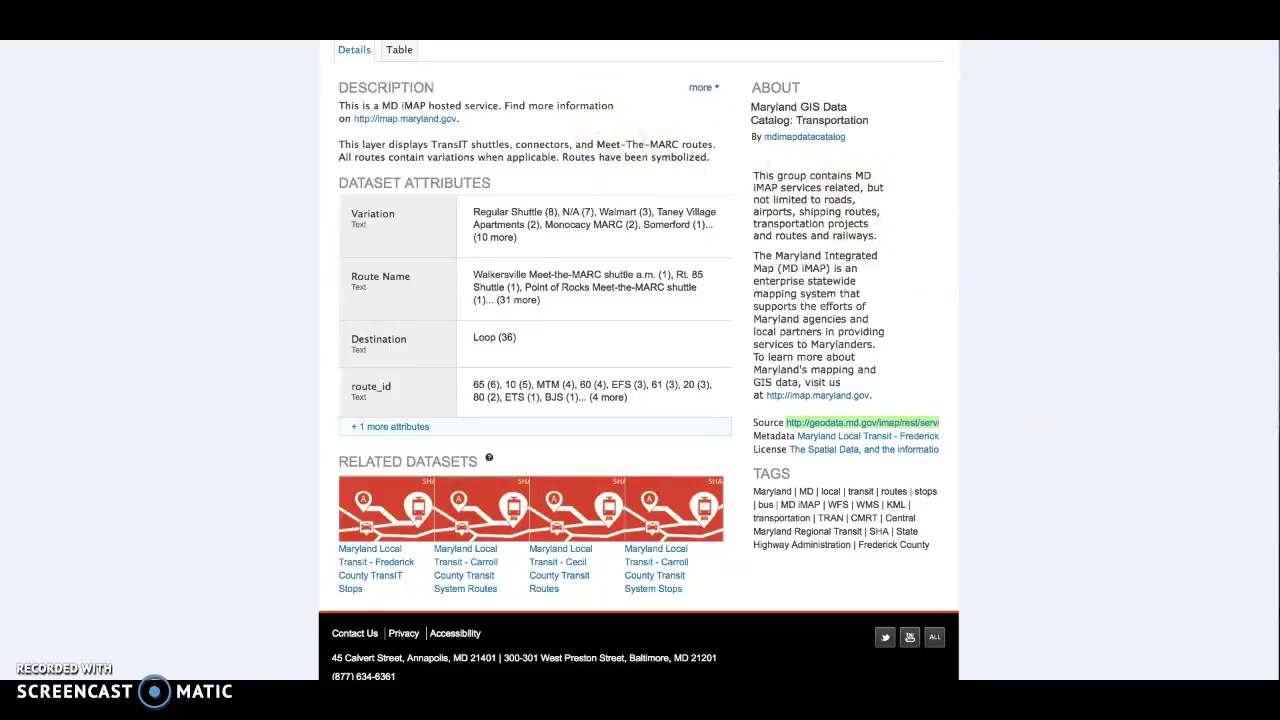
Return to the ArcGIS Online map and add the copied URL as a web layer of type An ArcGIS Server Web Service.
left_click(640, 30)
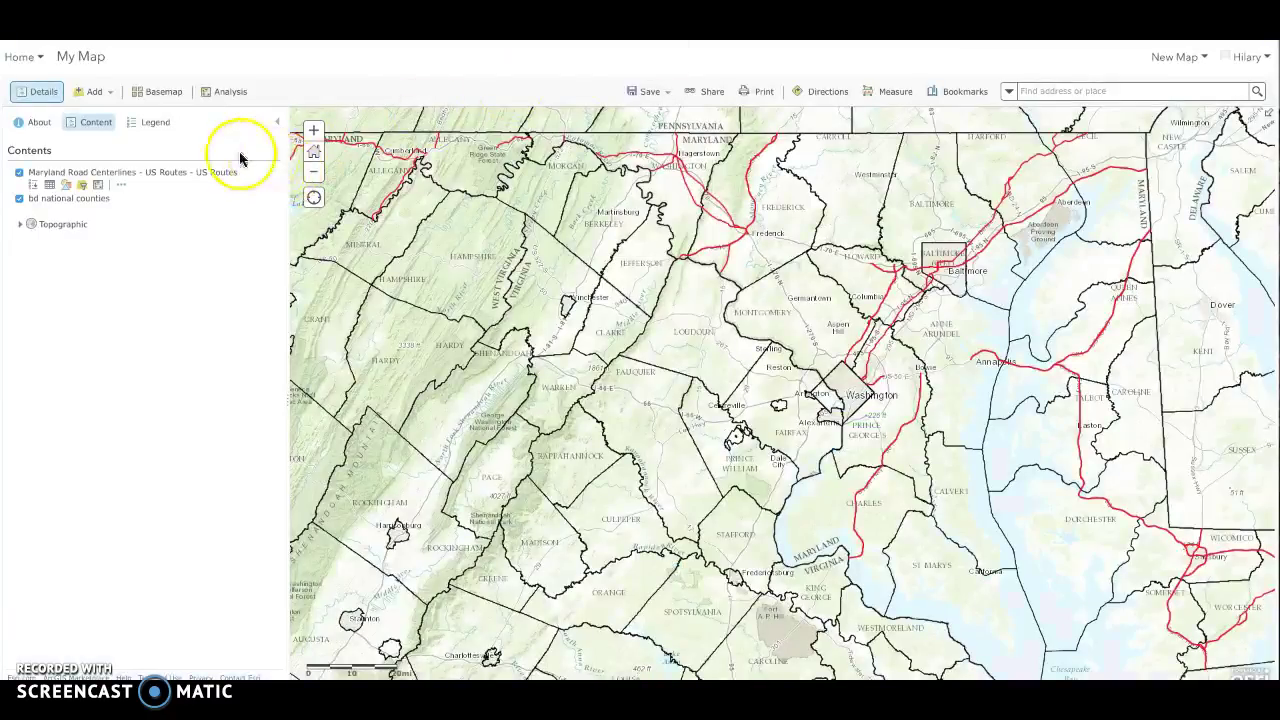
left_click(112, 97)
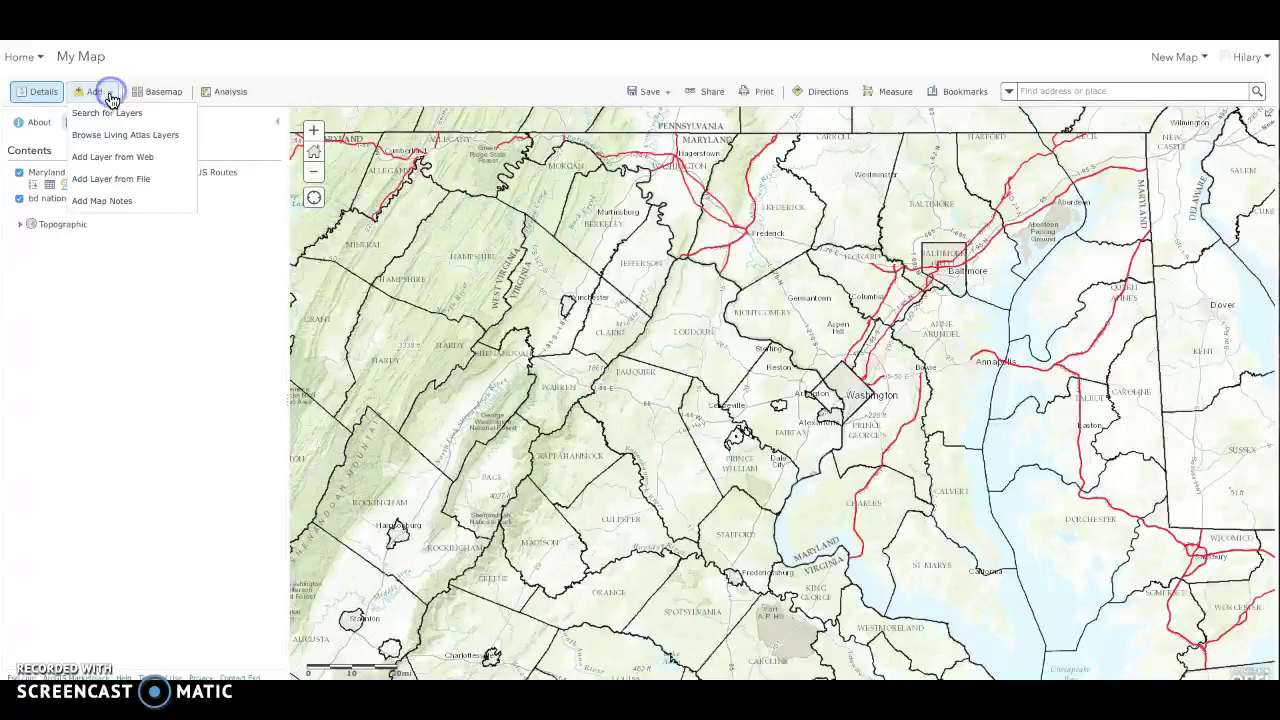
left_click(118, 160)
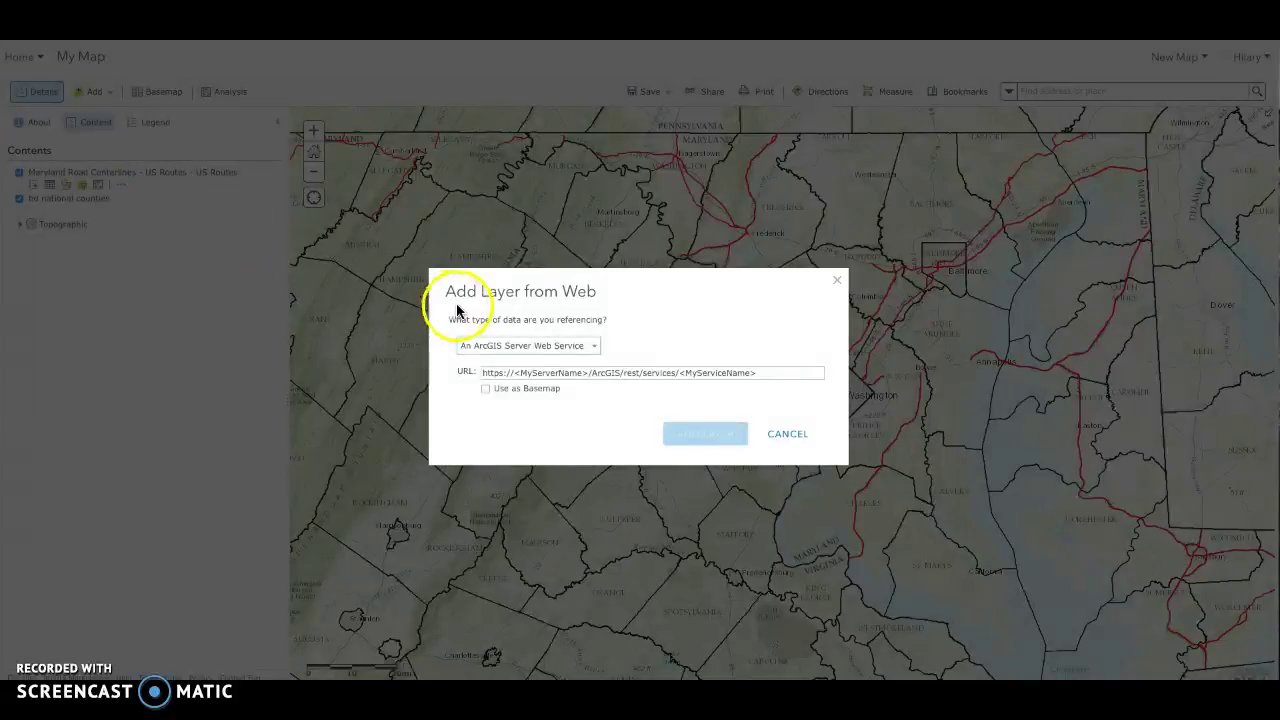
left_click(555, 373)
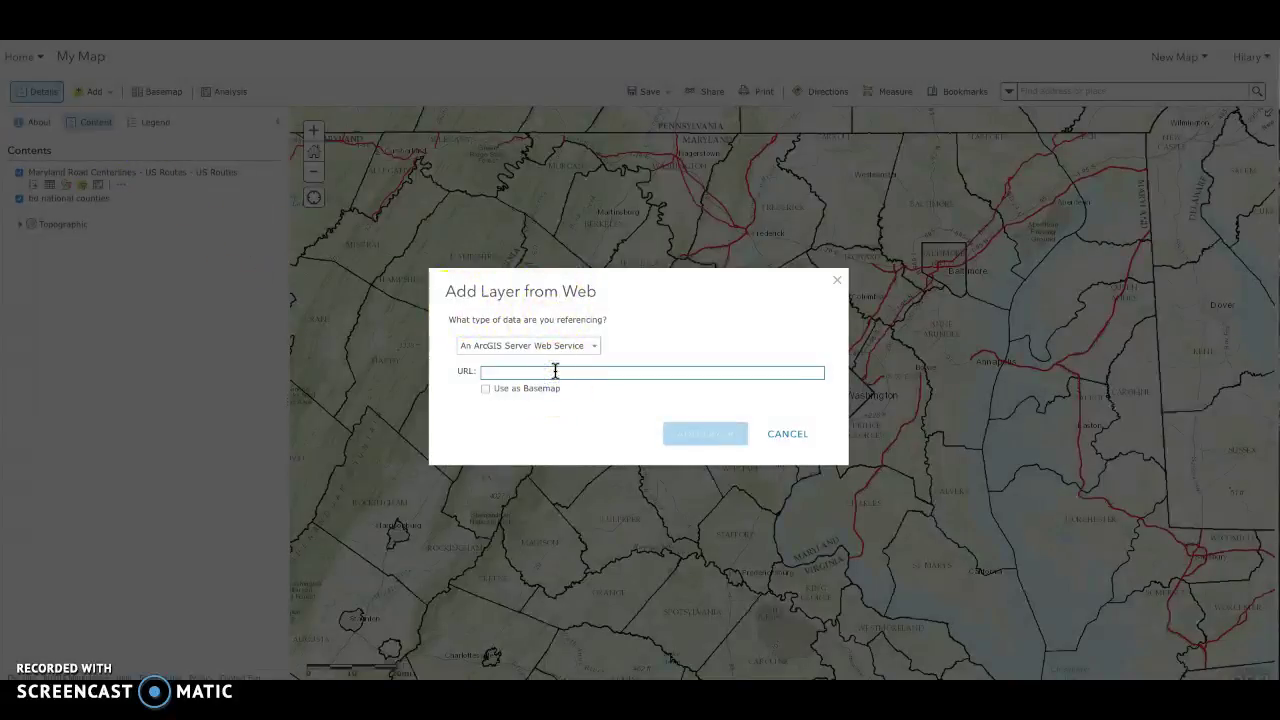
key("ctrl+v")
left_click(708, 437)
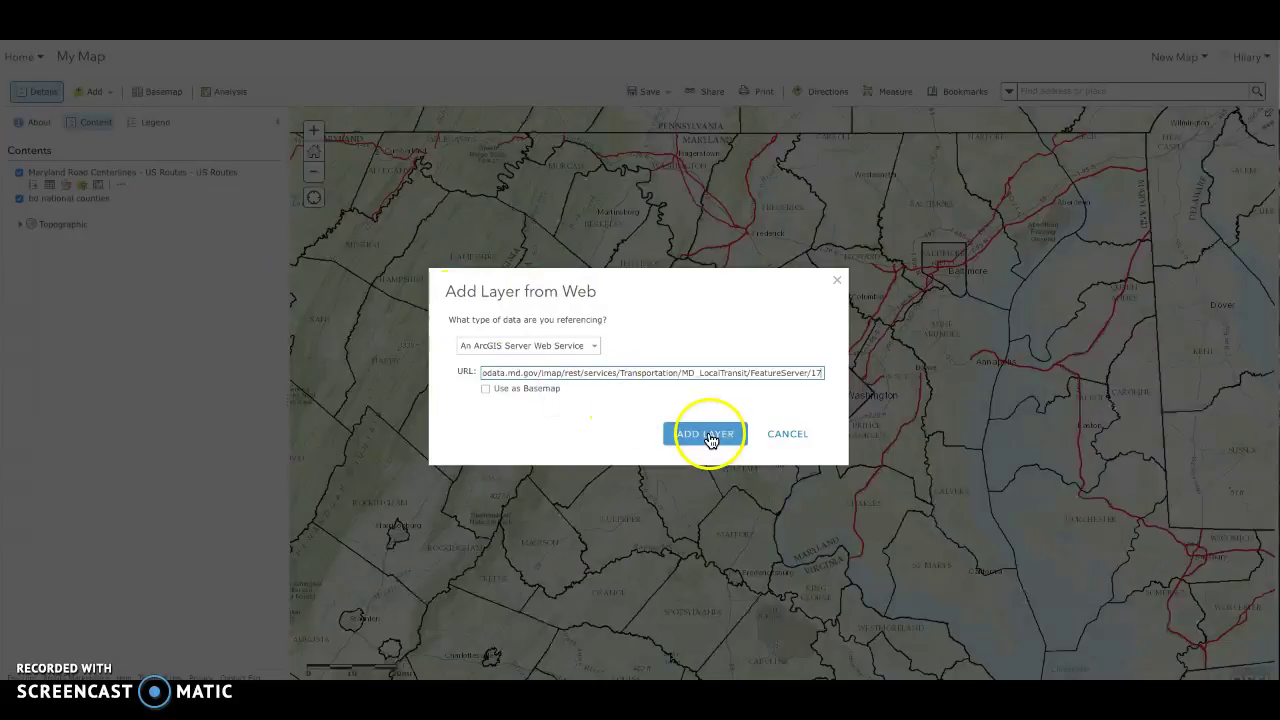
left_click(710, 439)
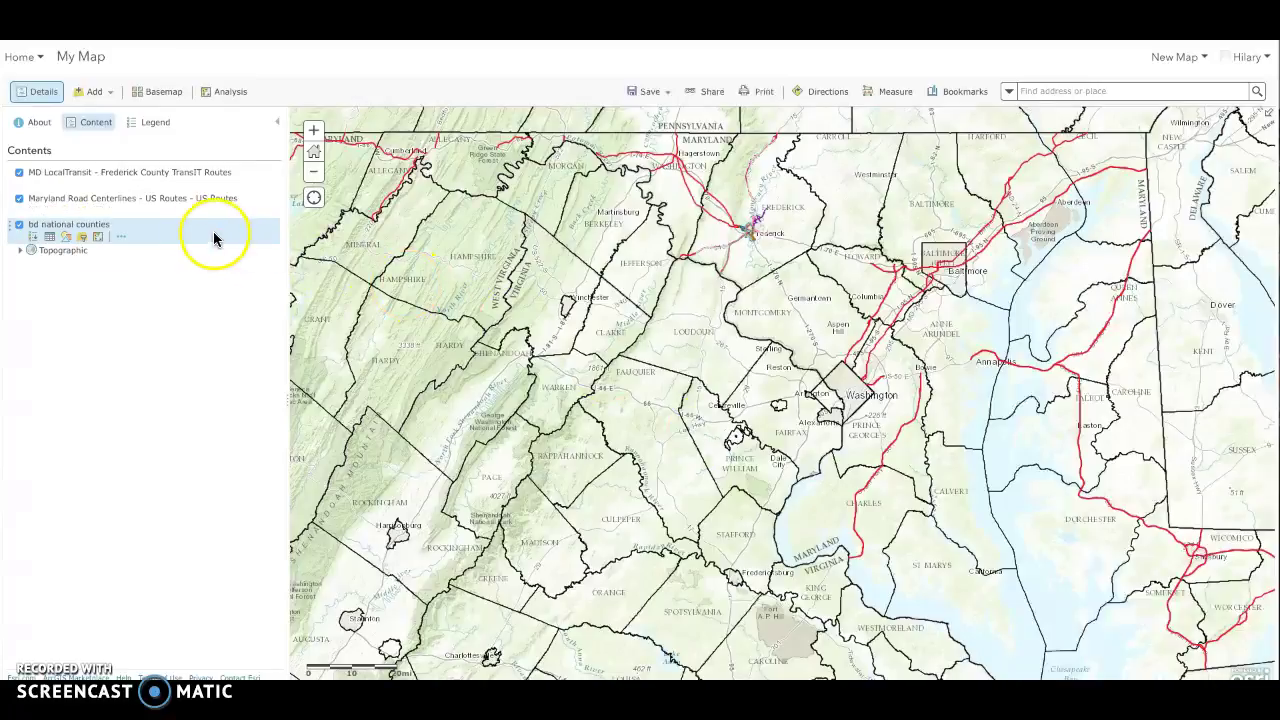
Zoom the map to the extent of the MD LocalTransit - Frederick County TransIT Routes layer.
mouse_move(128, 190)
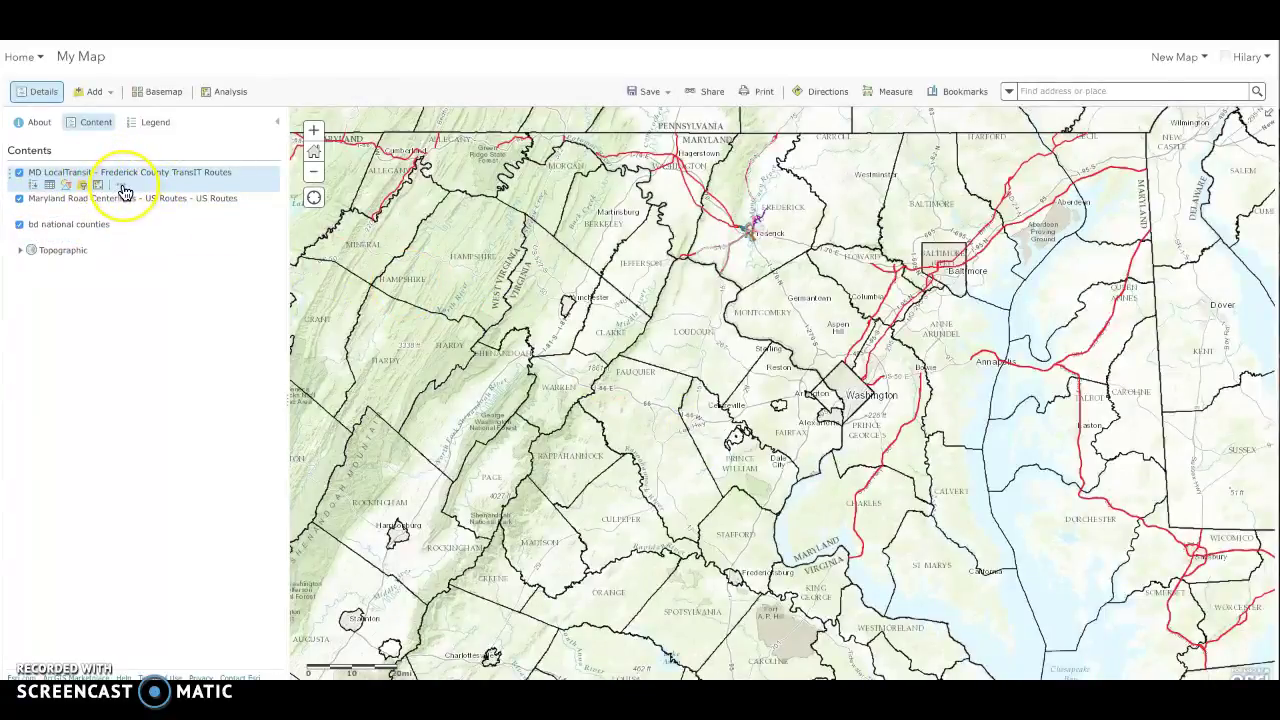
left_click(124, 187)
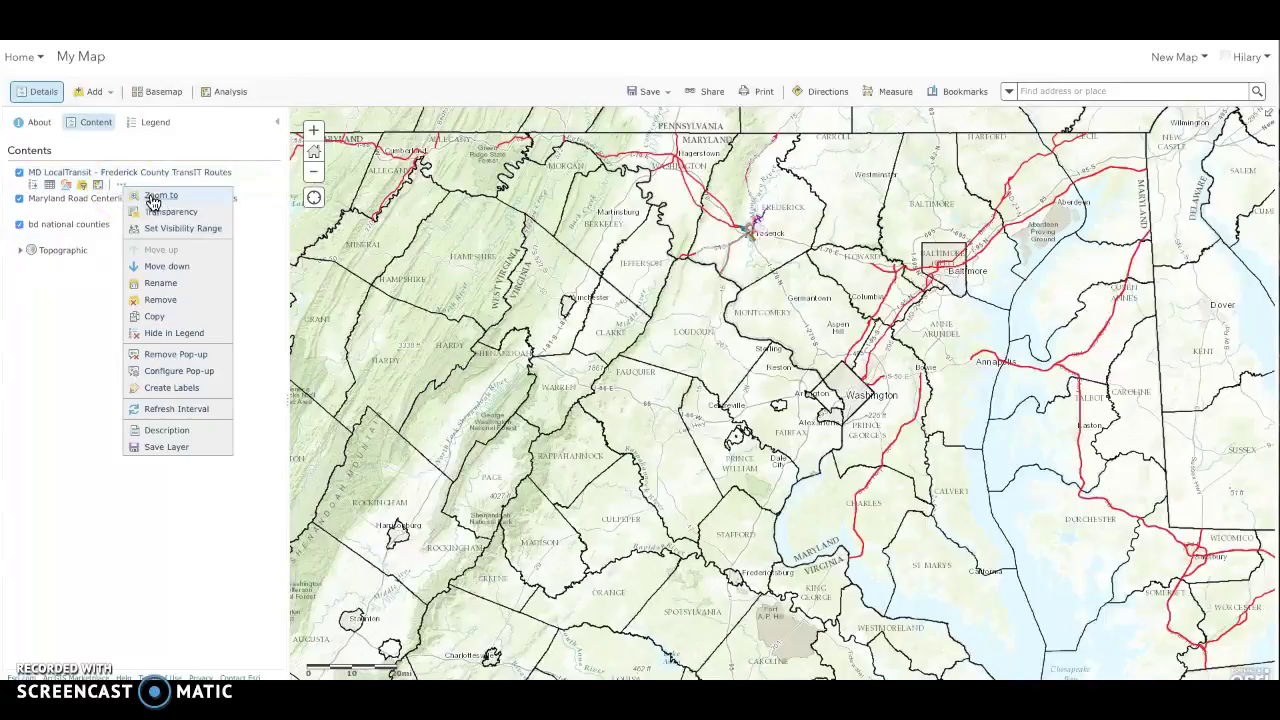
left_click(152, 196)
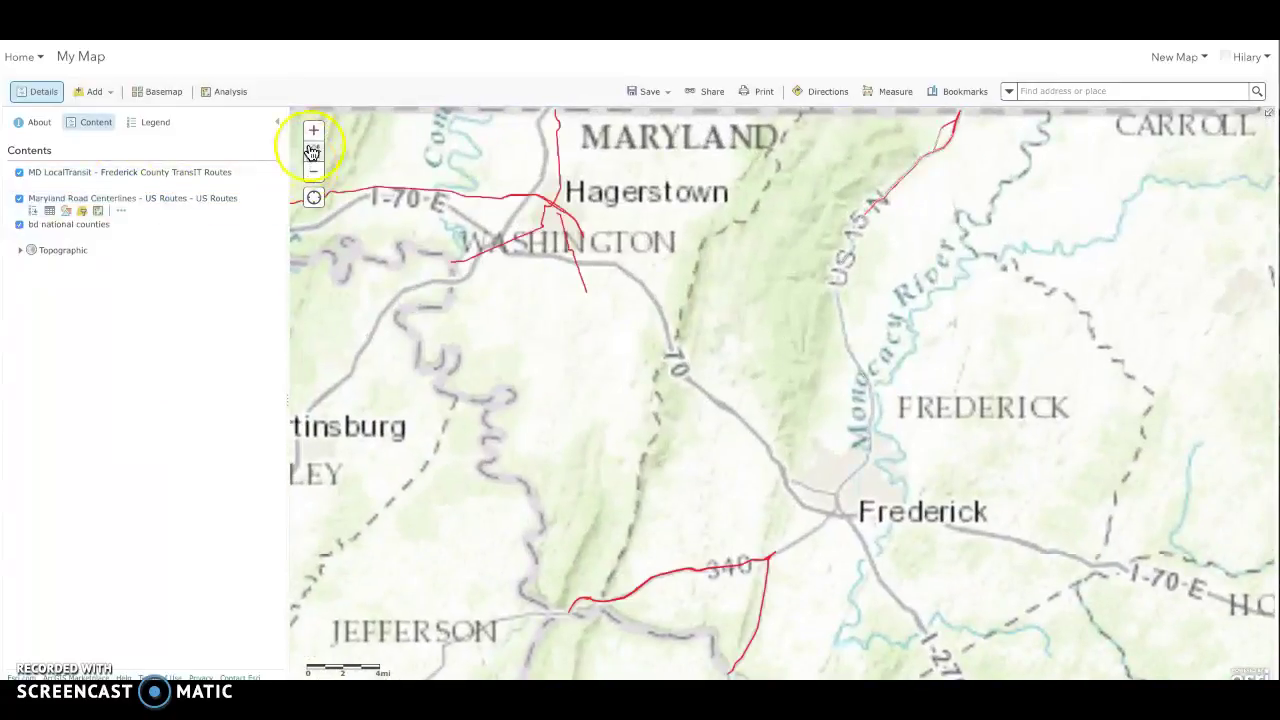
Examine the Frederick County TransIT routes around the city of Frederick at a closer map scale.
left_click(313, 130)
left_click(313, 130)
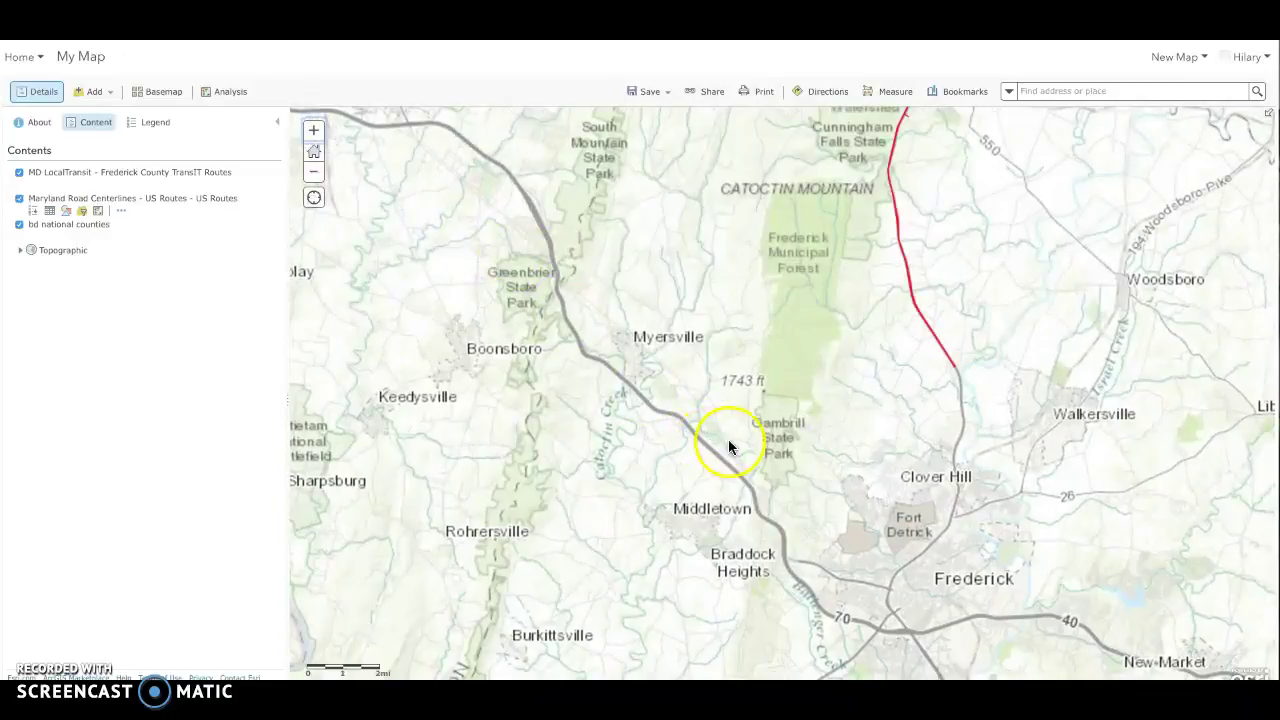
left_click_drag(728, 443, 479, 197)
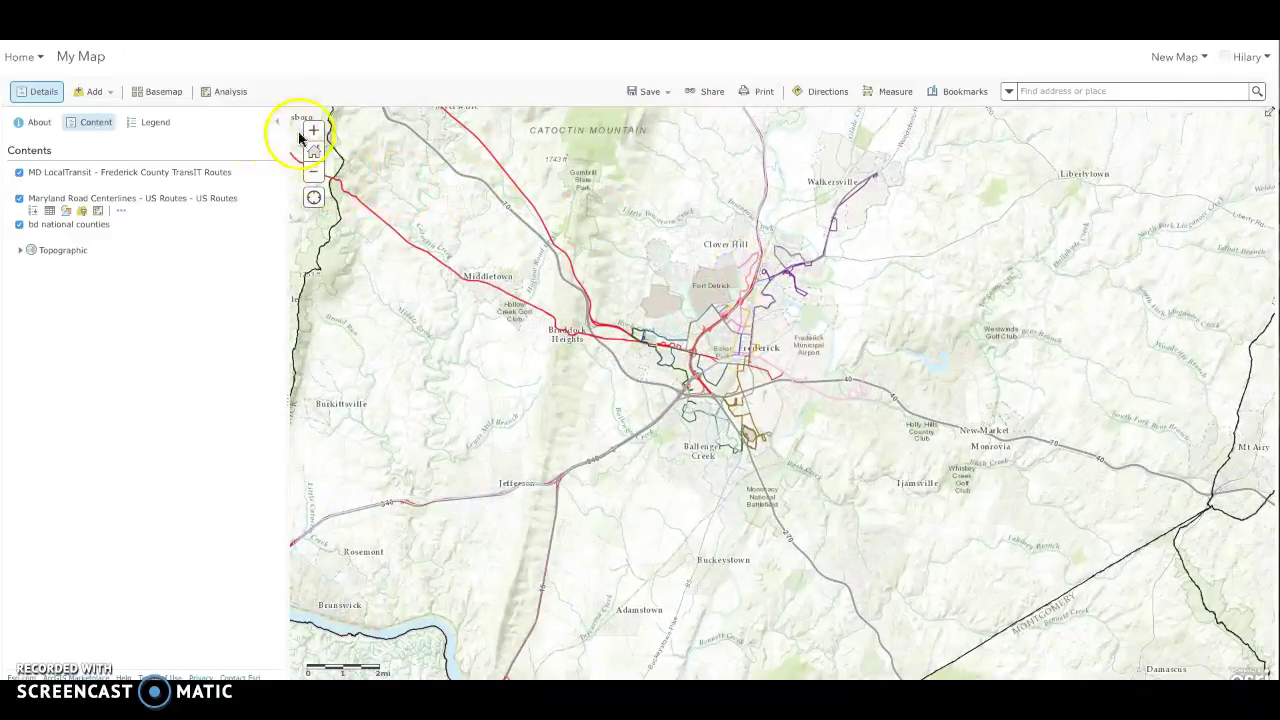
left_click(309, 130)
left_click_drag(436, 222, 457, 334)
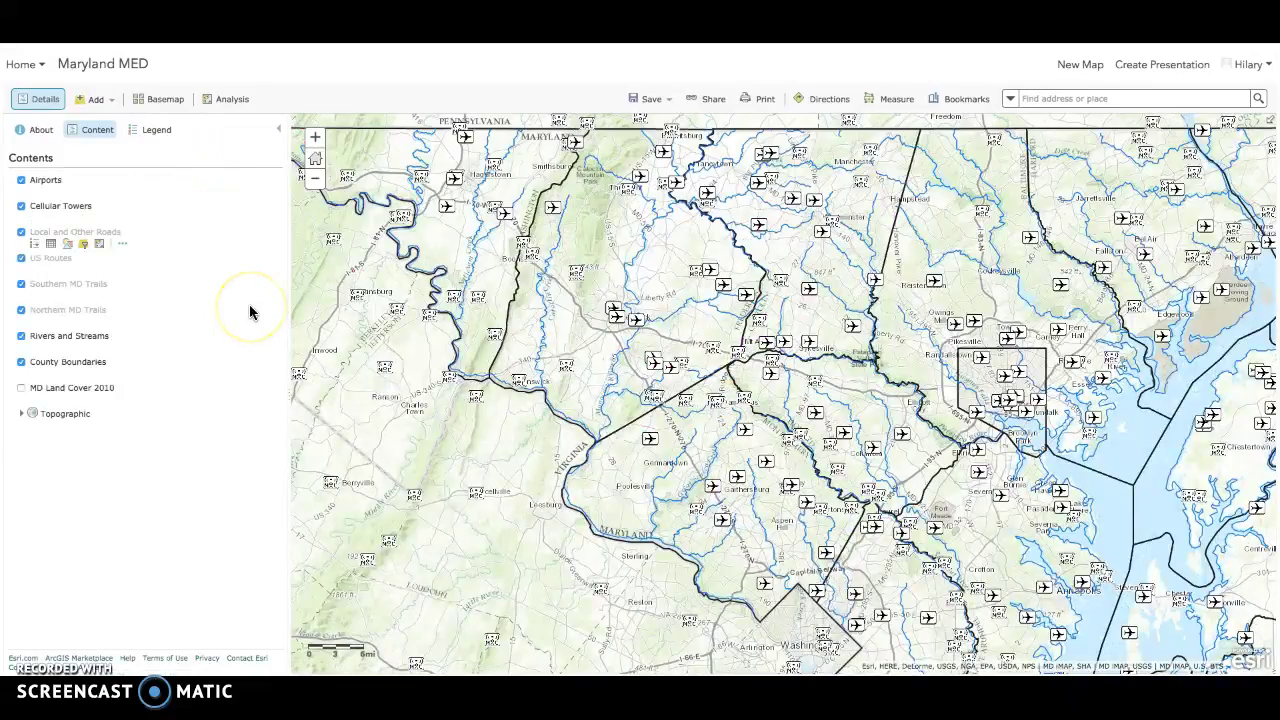
Review the layers of the Maryland MED map and bring the Frederick area into close view.
left_click(250, 310)
mouse_move(250, 310)
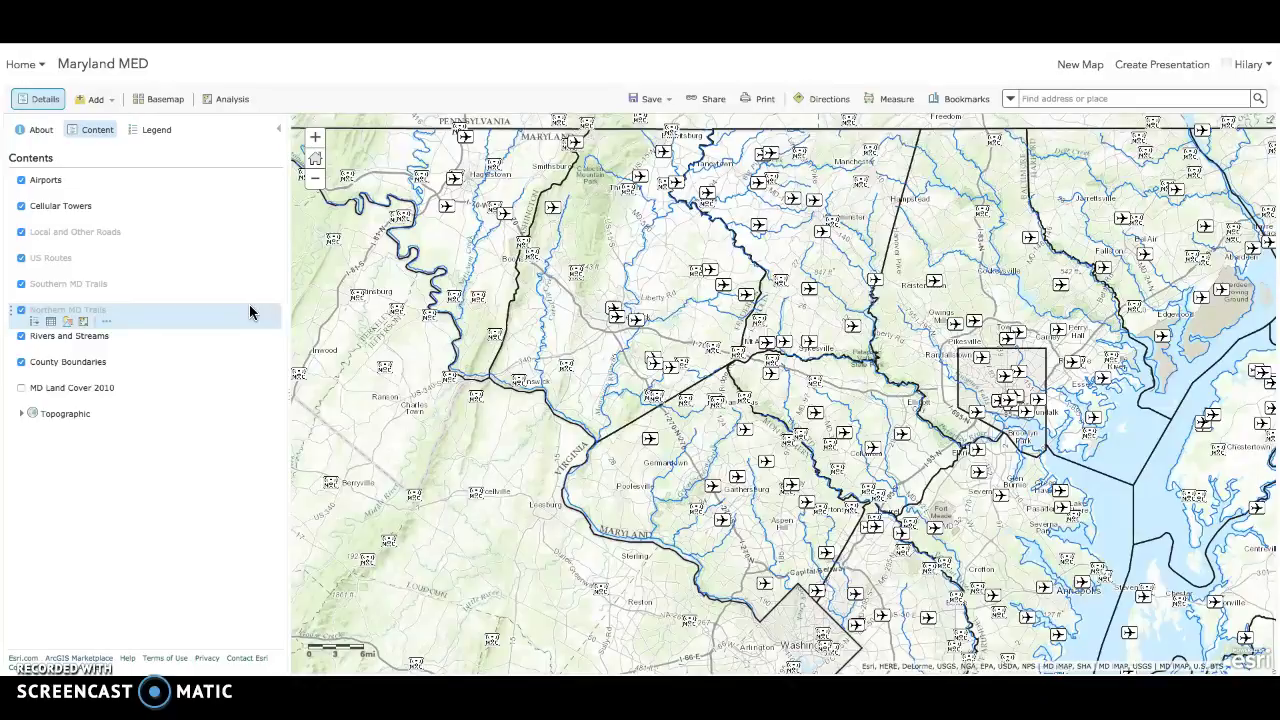
left_click_drag(251, 310, 220, 302)
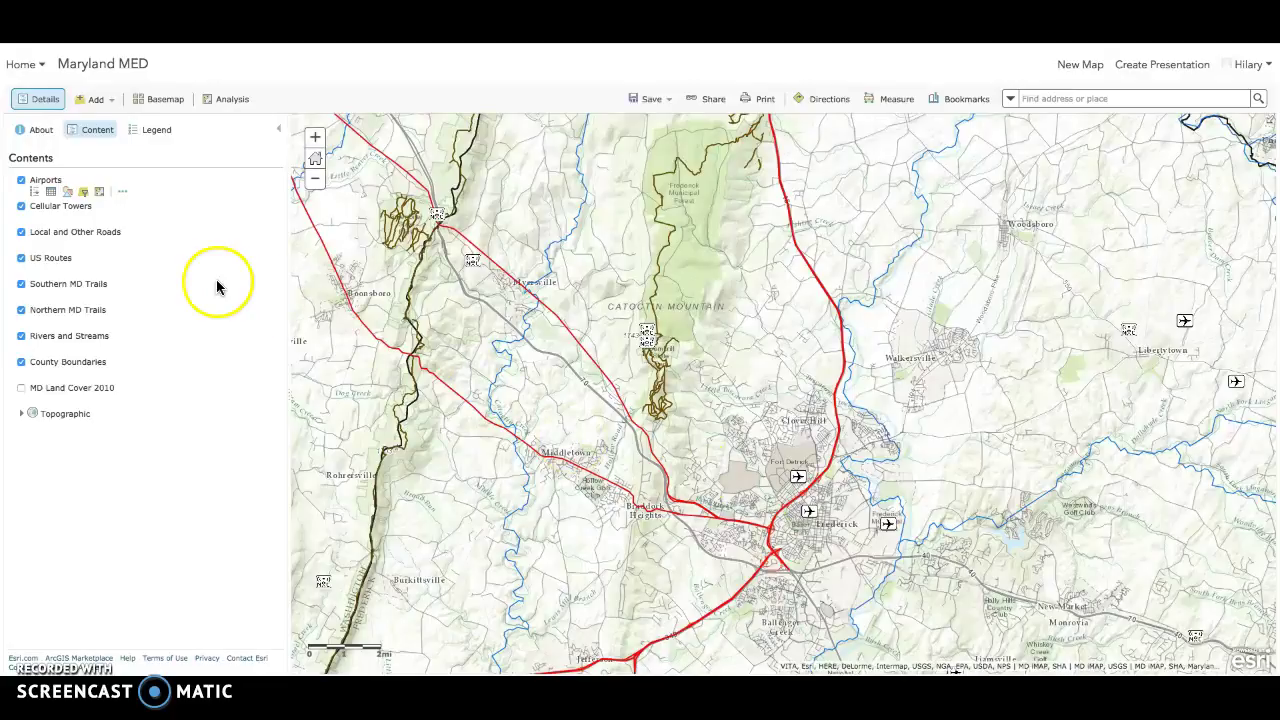
Inspect the Airports layer's visibility range settings and close them without changing the range.
left_click(121, 193)
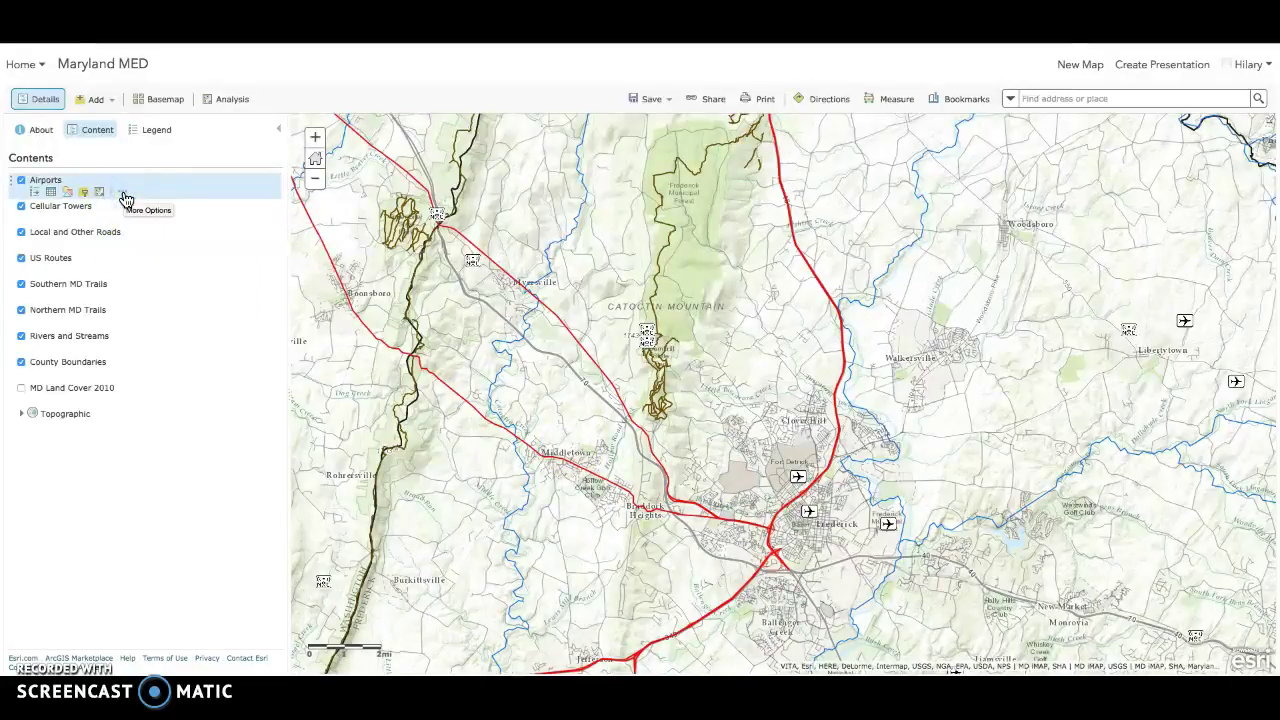
left_click(123, 196)
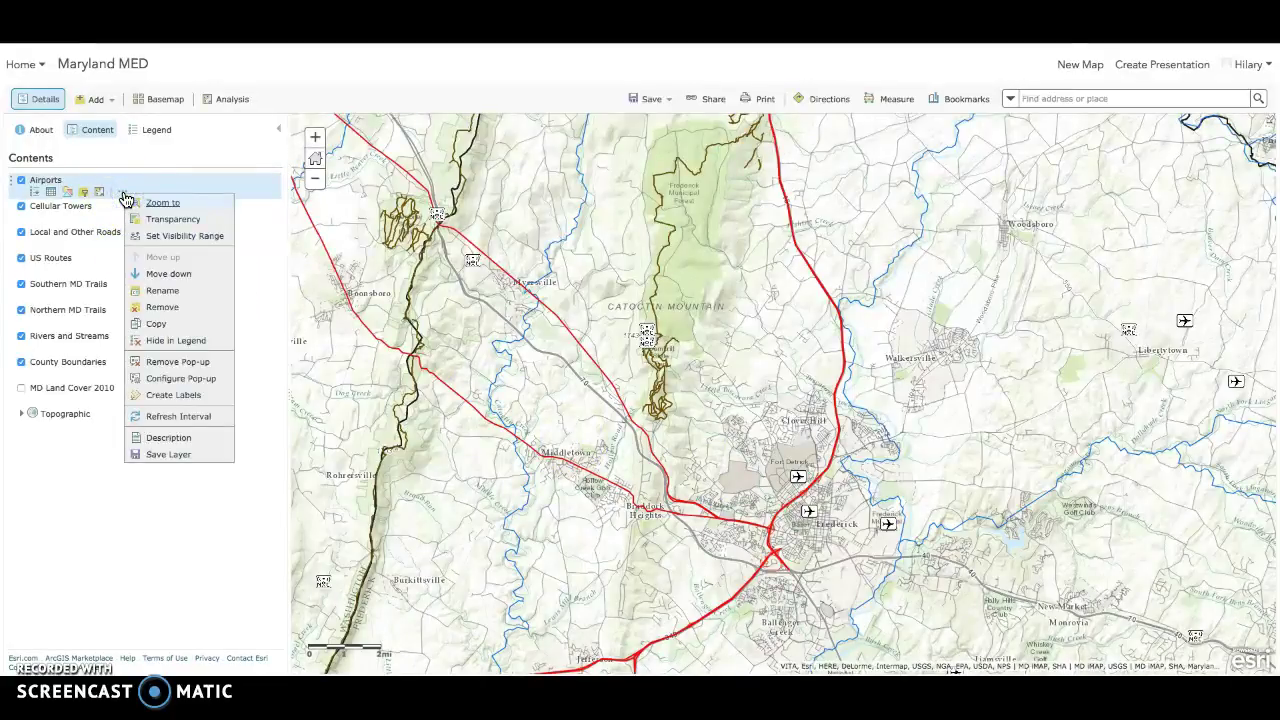
mouse_move(168, 245)
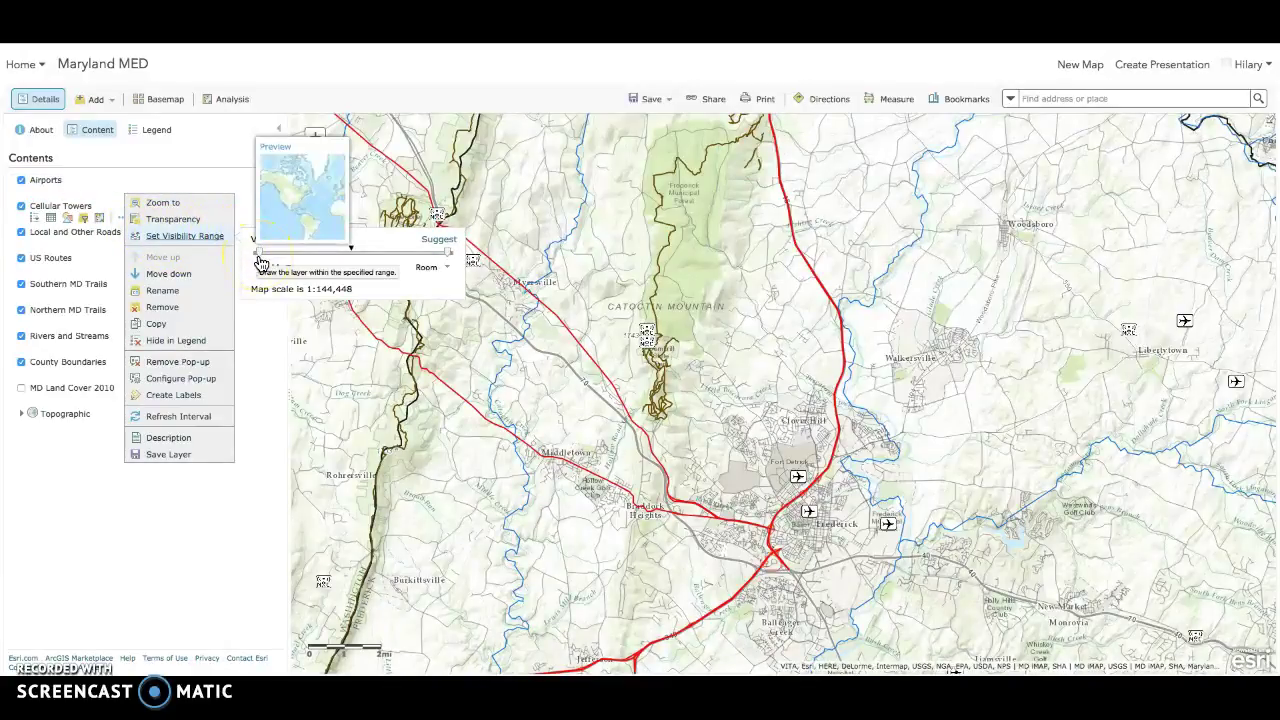
left_click(449, 258)
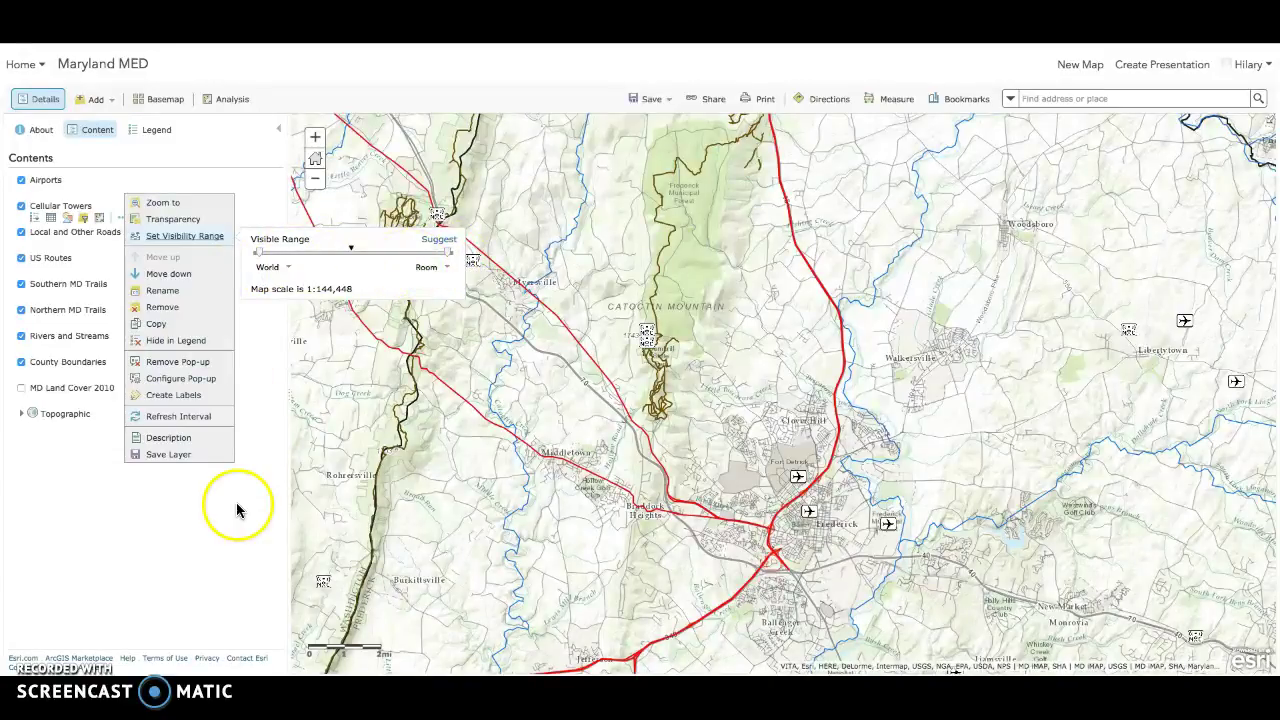
left_click(201, 531)
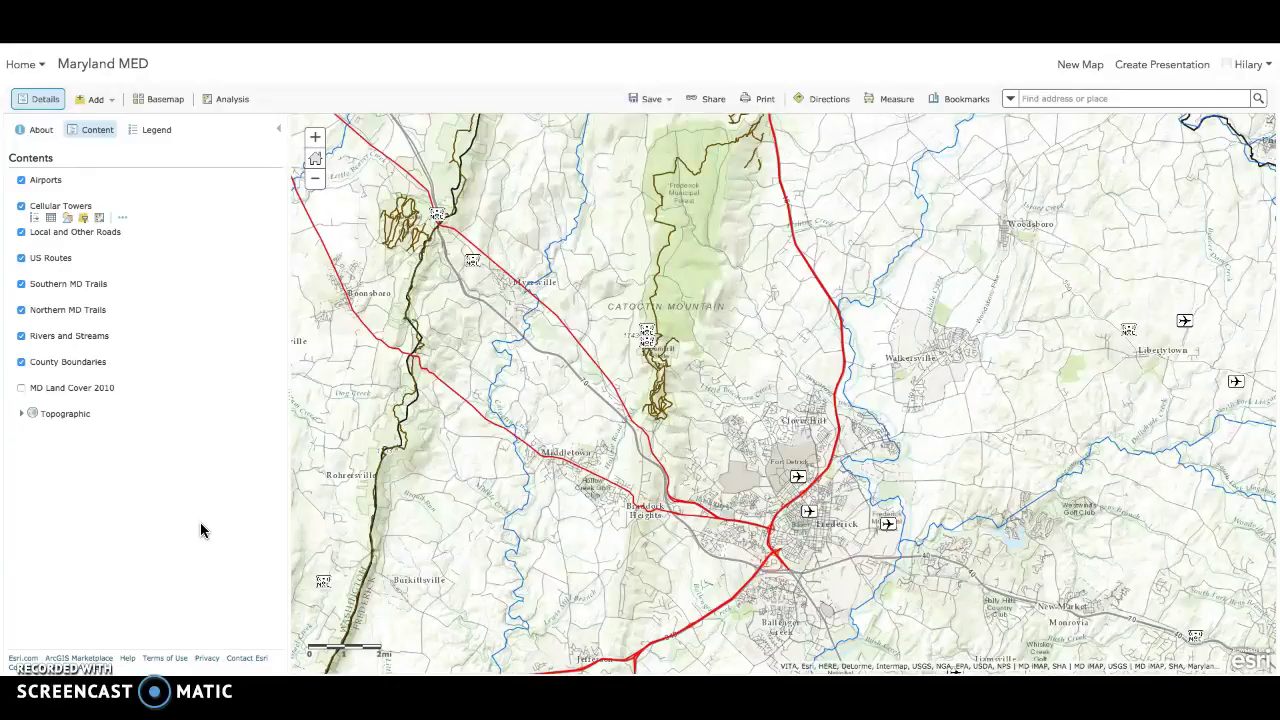
Hide the Local and Other Roads and US Routes layers and show the MD Land Cover 2010 layer.
left_click(21, 234)
left_click(21, 258)
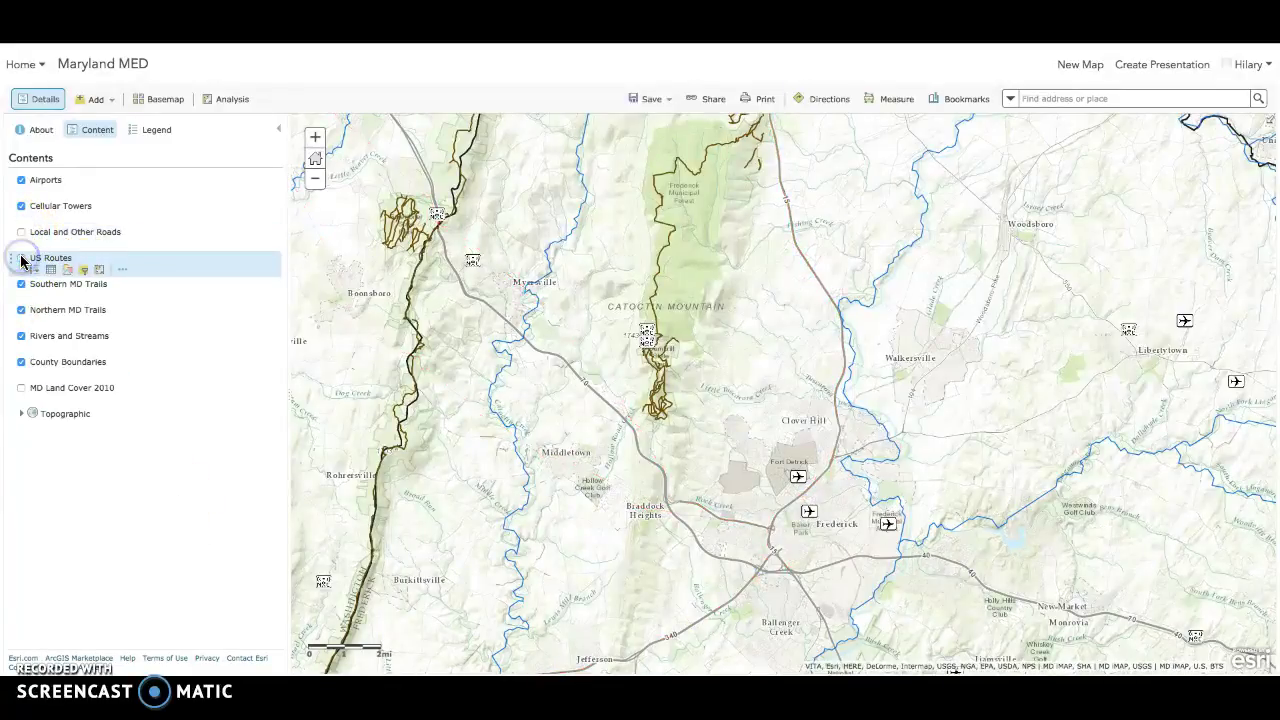
left_click(21, 389)
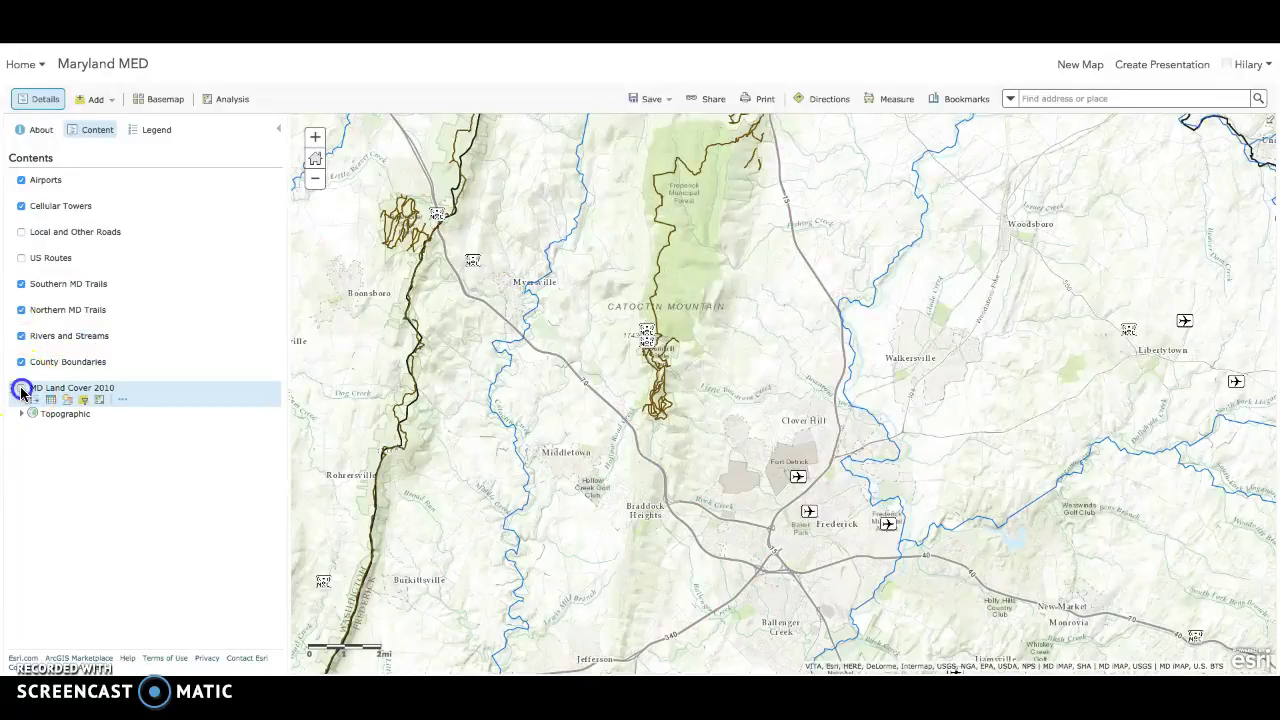
left_click(114, 486)
left_click(470, 405)
left_click(707, 278)
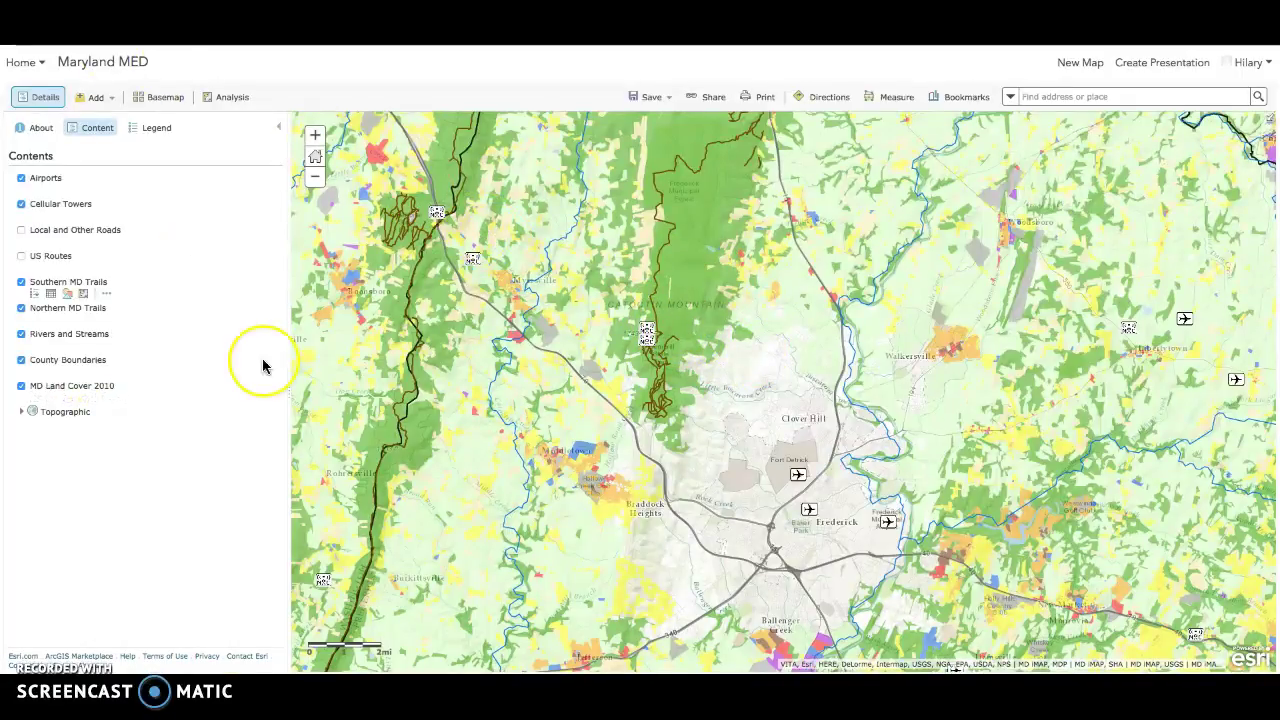
left_click(193, 499)
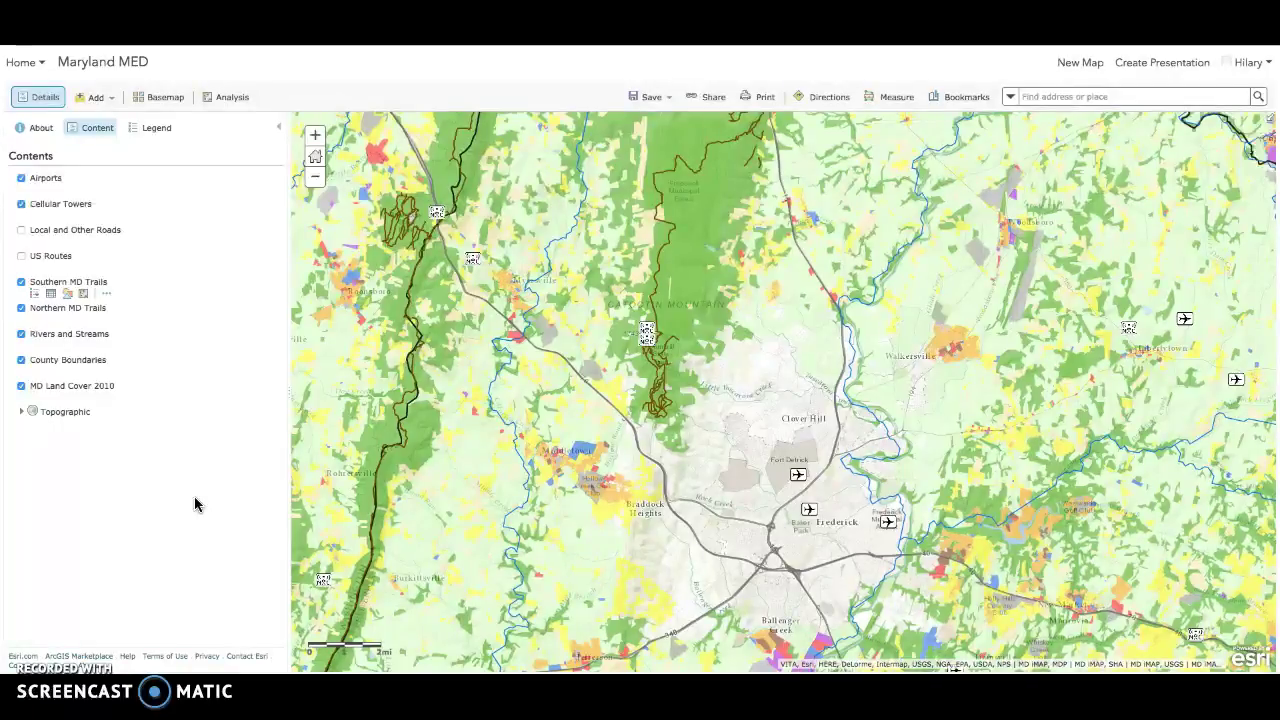
Switch to the WiSAR and GIS Blog and look through its posts down to the SpatiaLABS for WiSAR labs.
left_click(461, 127)
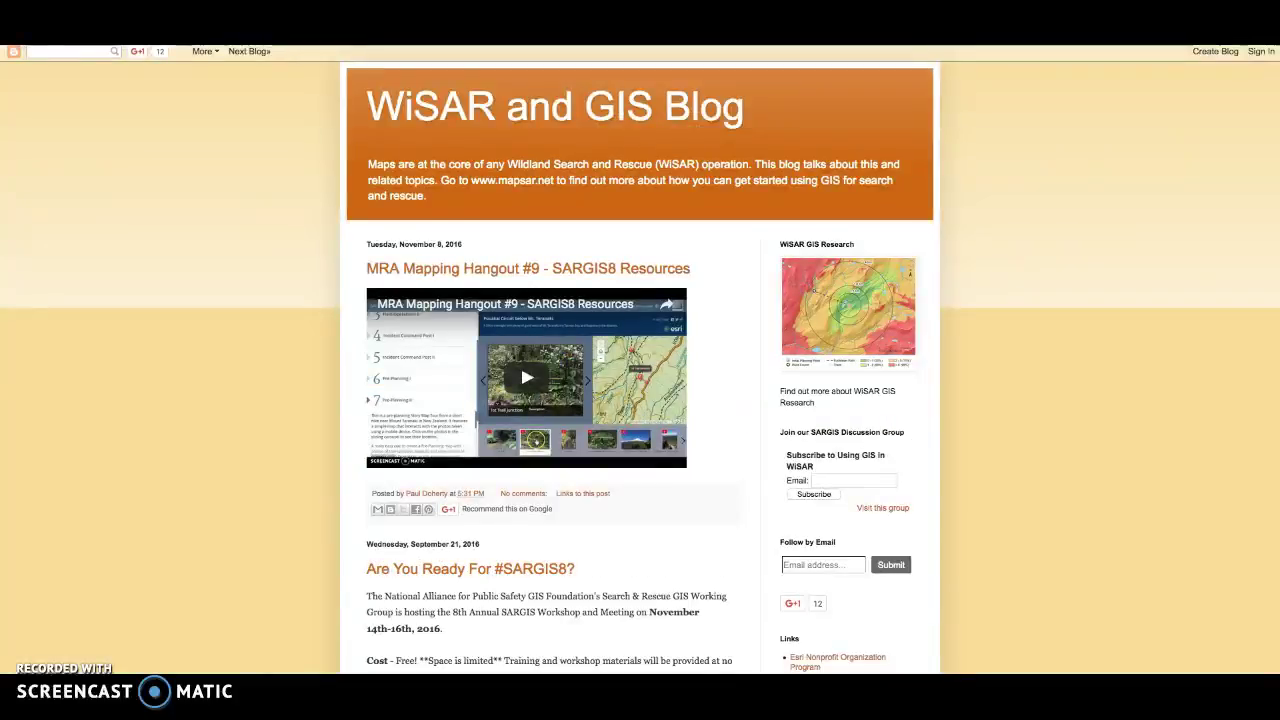
scroll(290, 272, "down", 3)
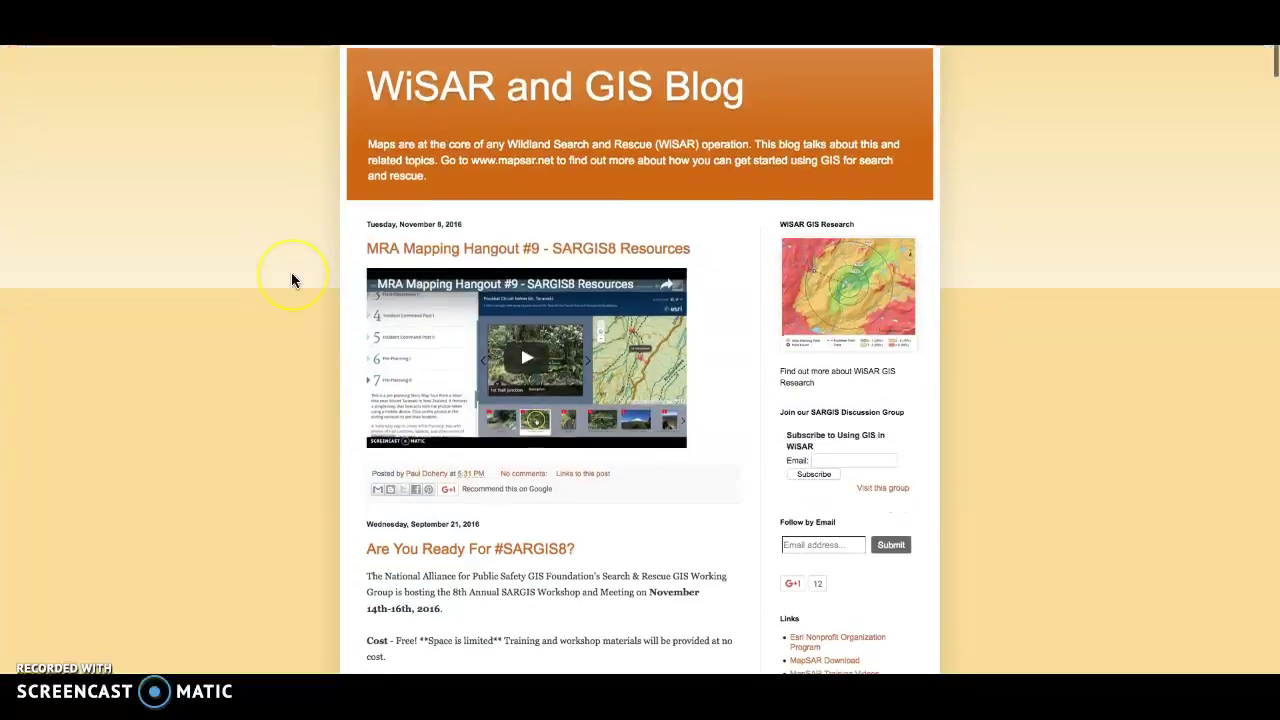
scroll(291, 272, "down", 6)
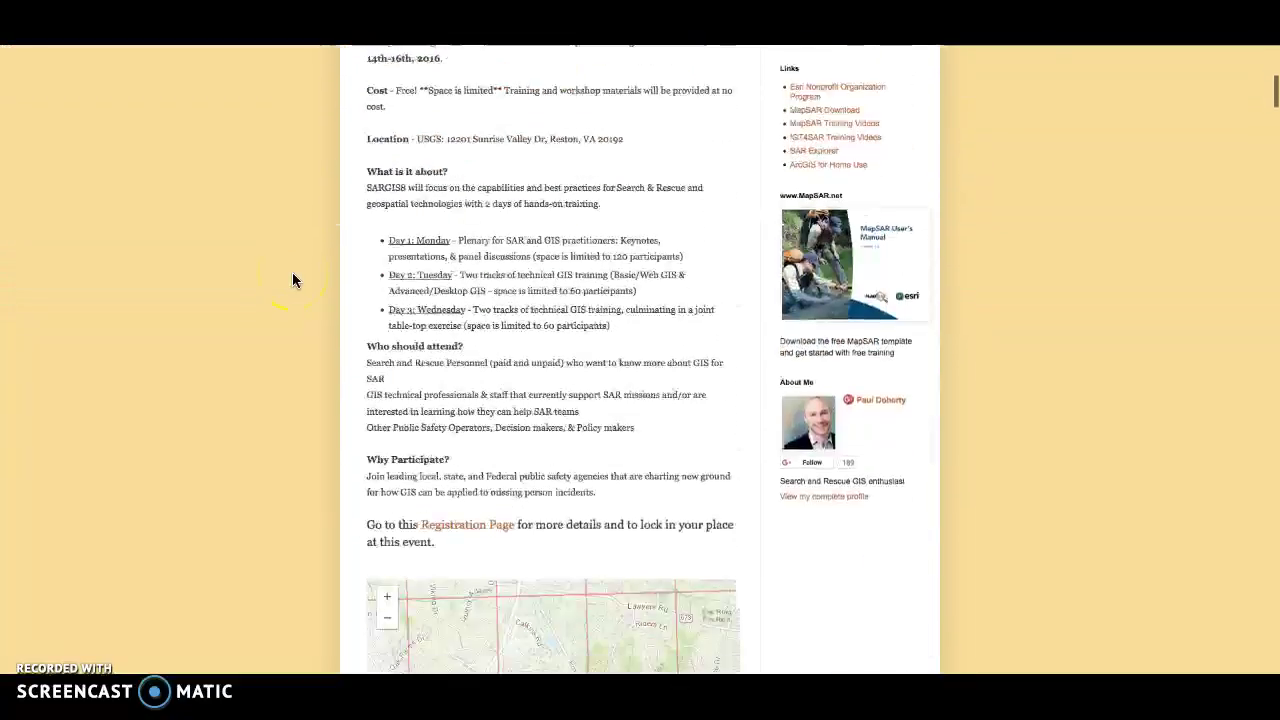
scroll(292, 278, "down", 10)
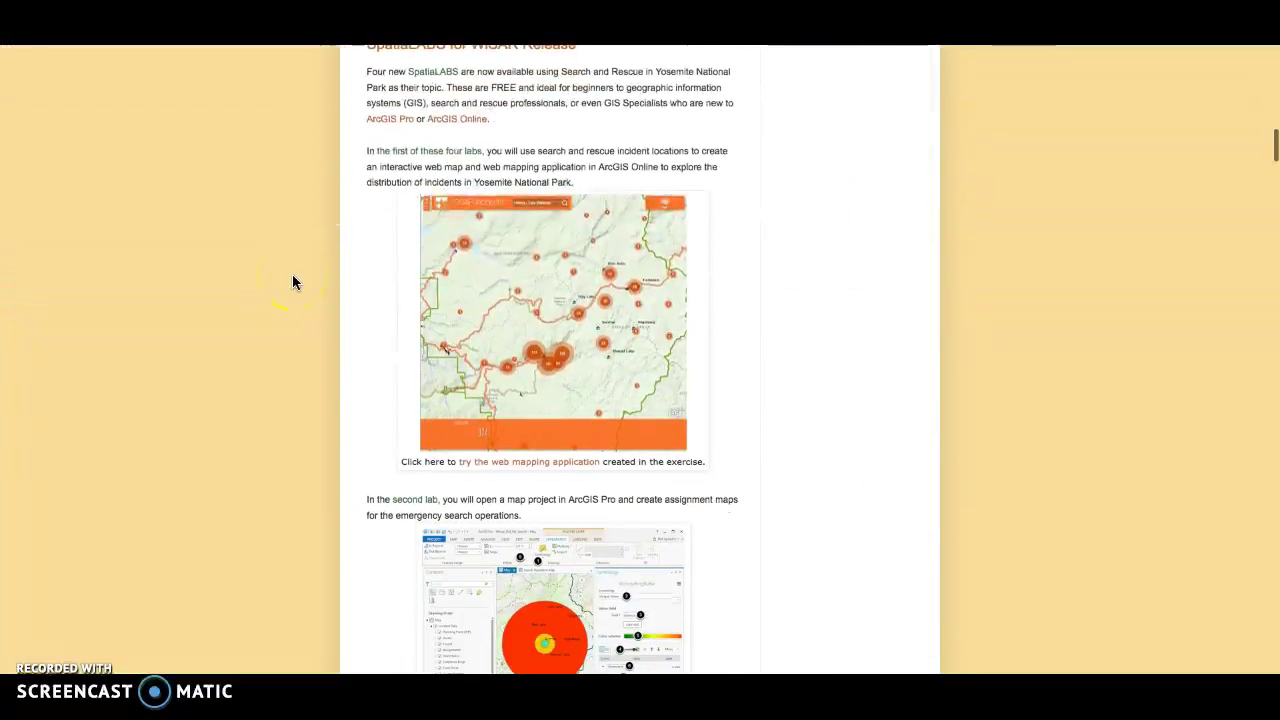
scroll(293, 282, "down", 1)
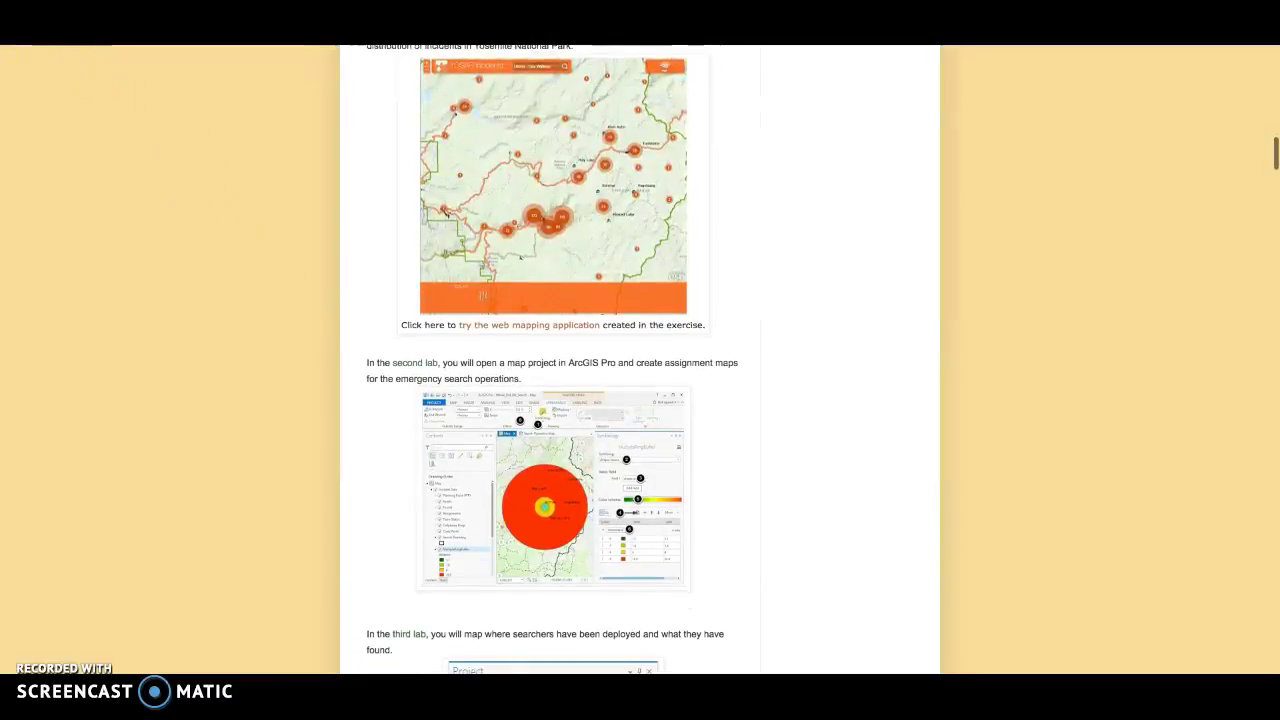